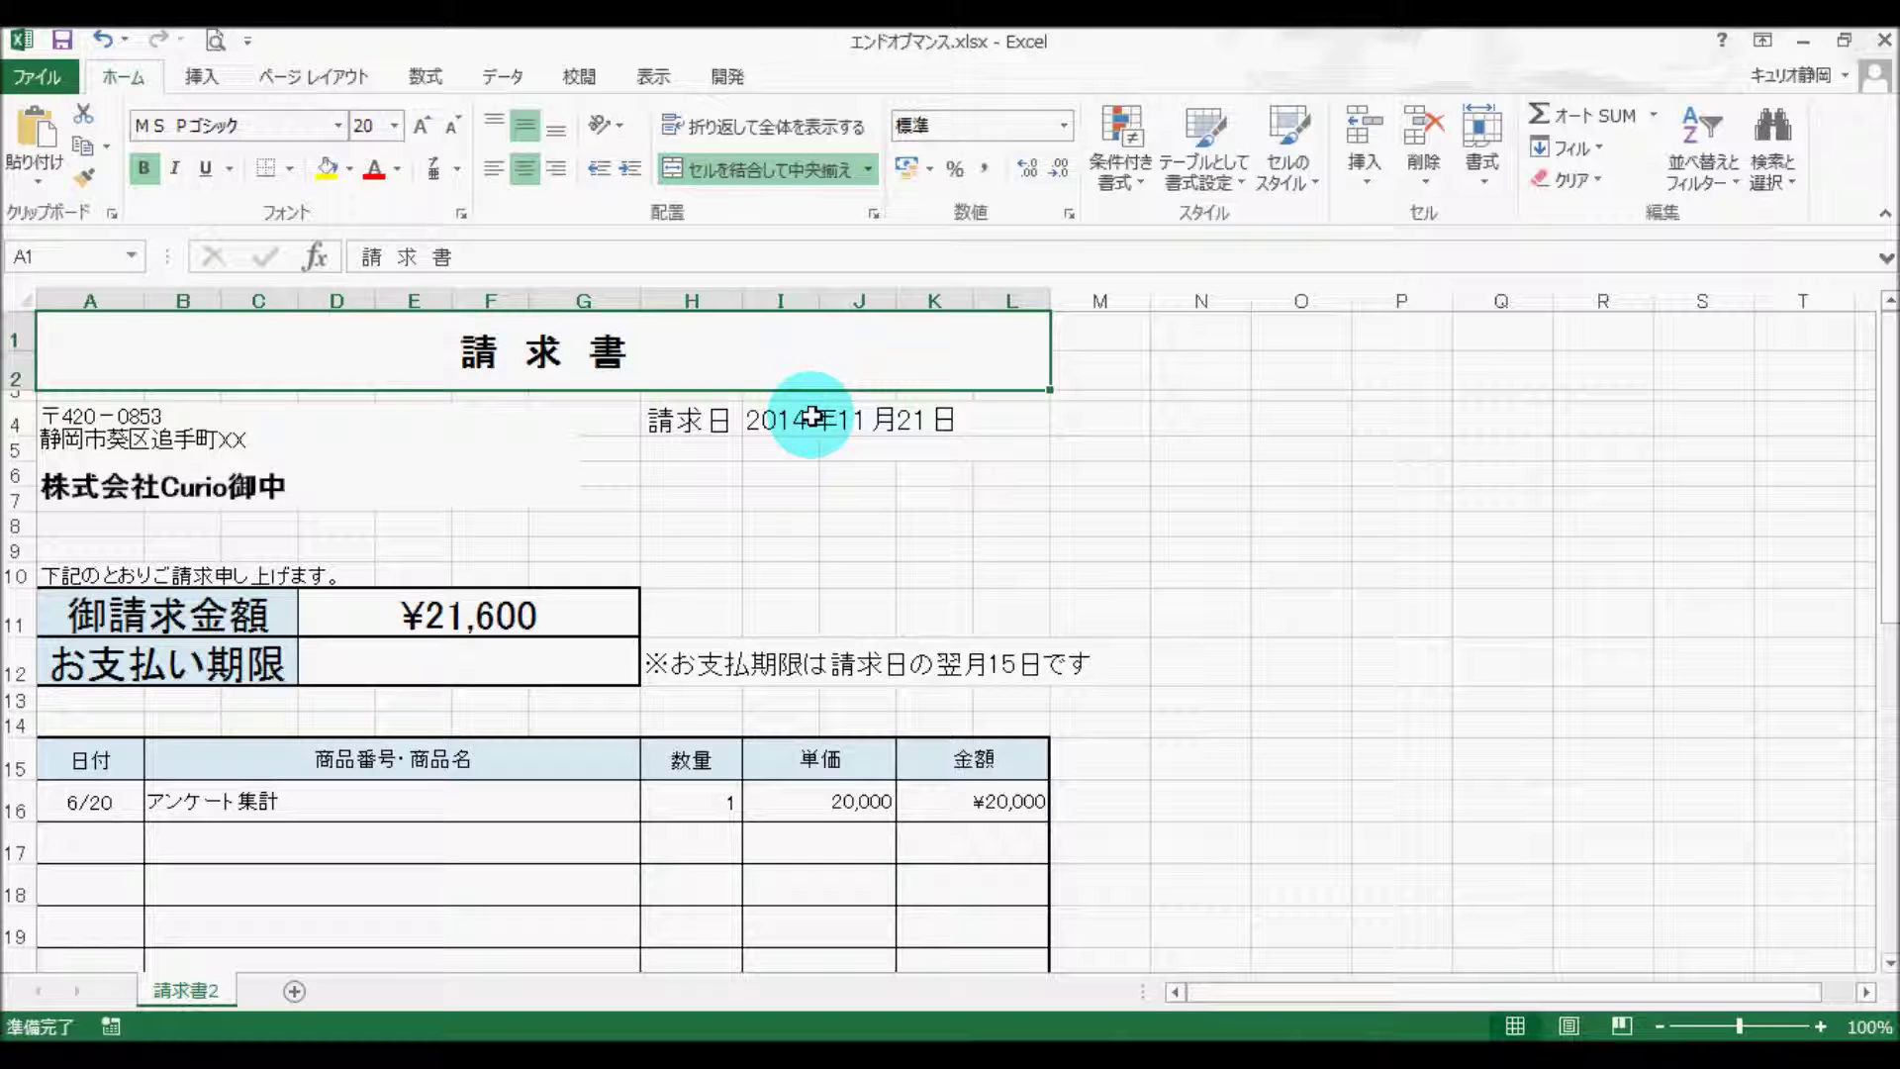
Check the billing date in I4 and the deadline-rule note, then select payment-deadline cell D12
click(777, 417)
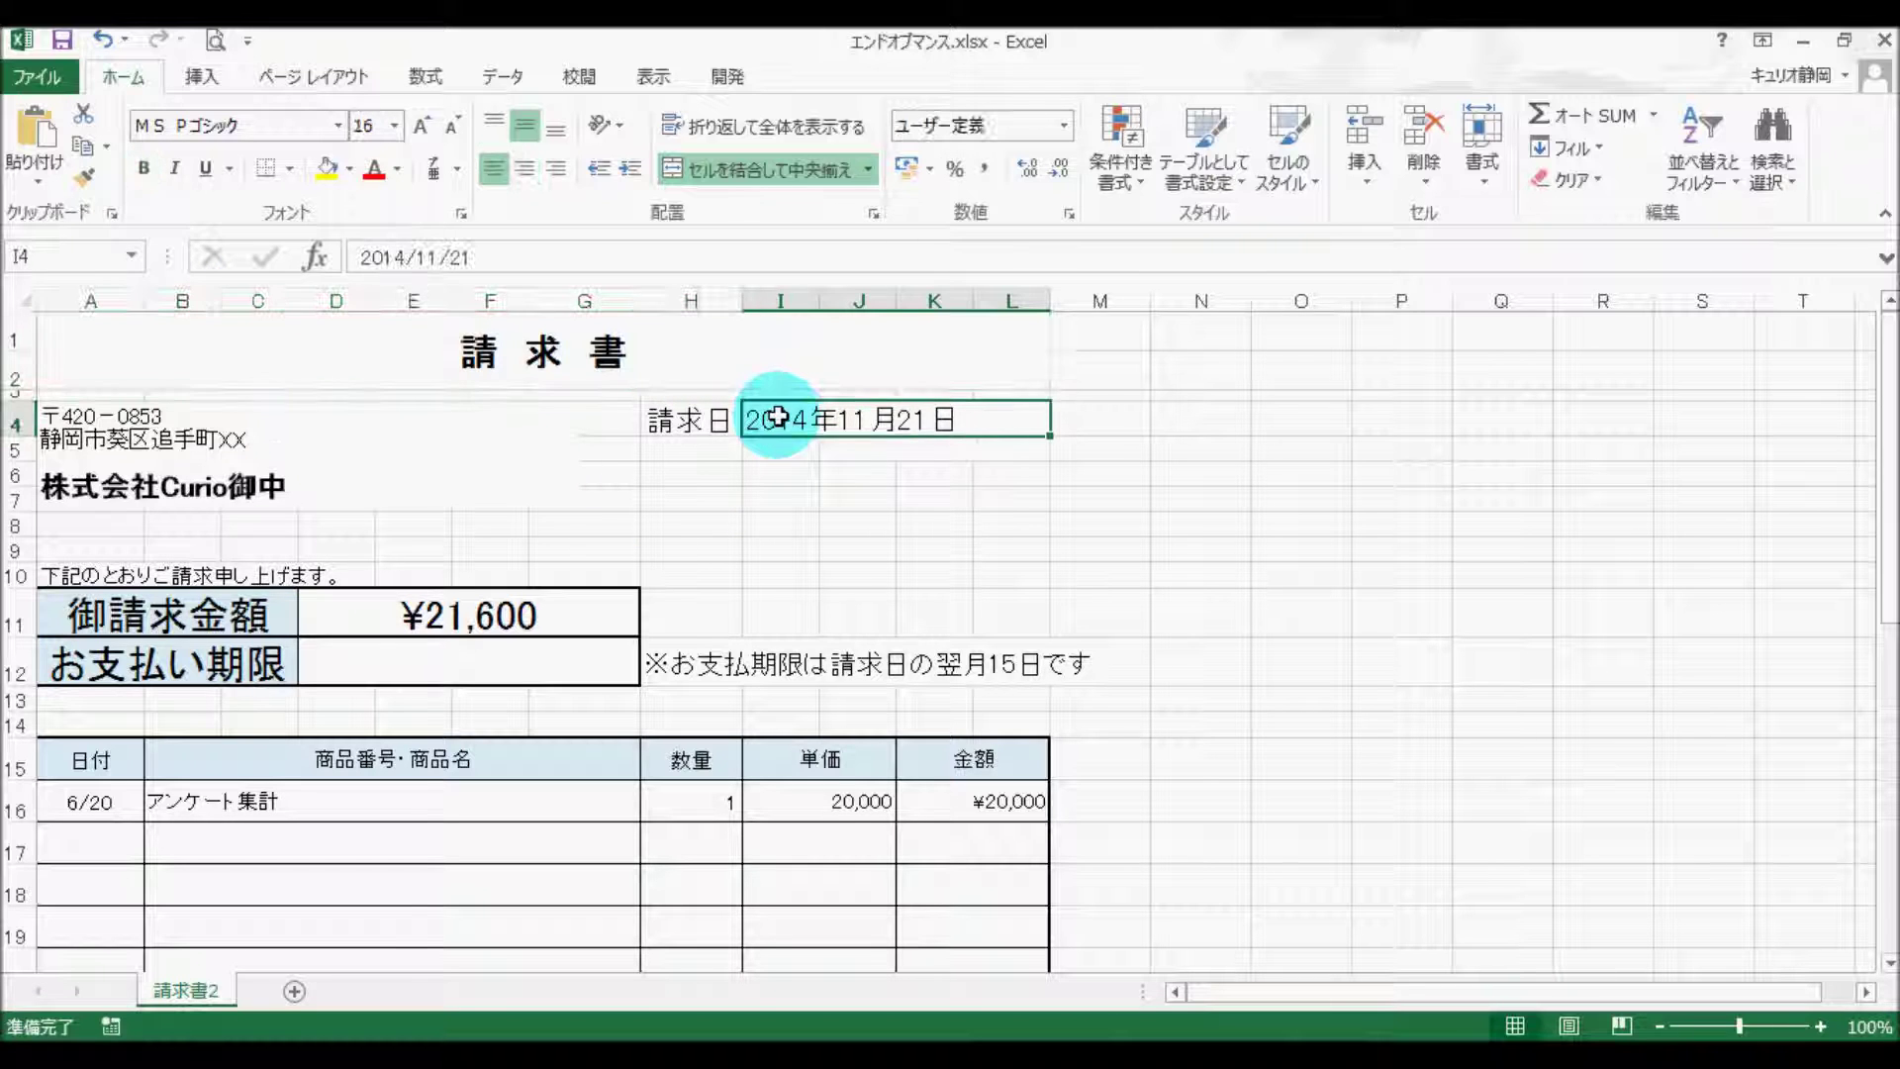
click(451, 664)
drag(679, 661, 1066, 670)
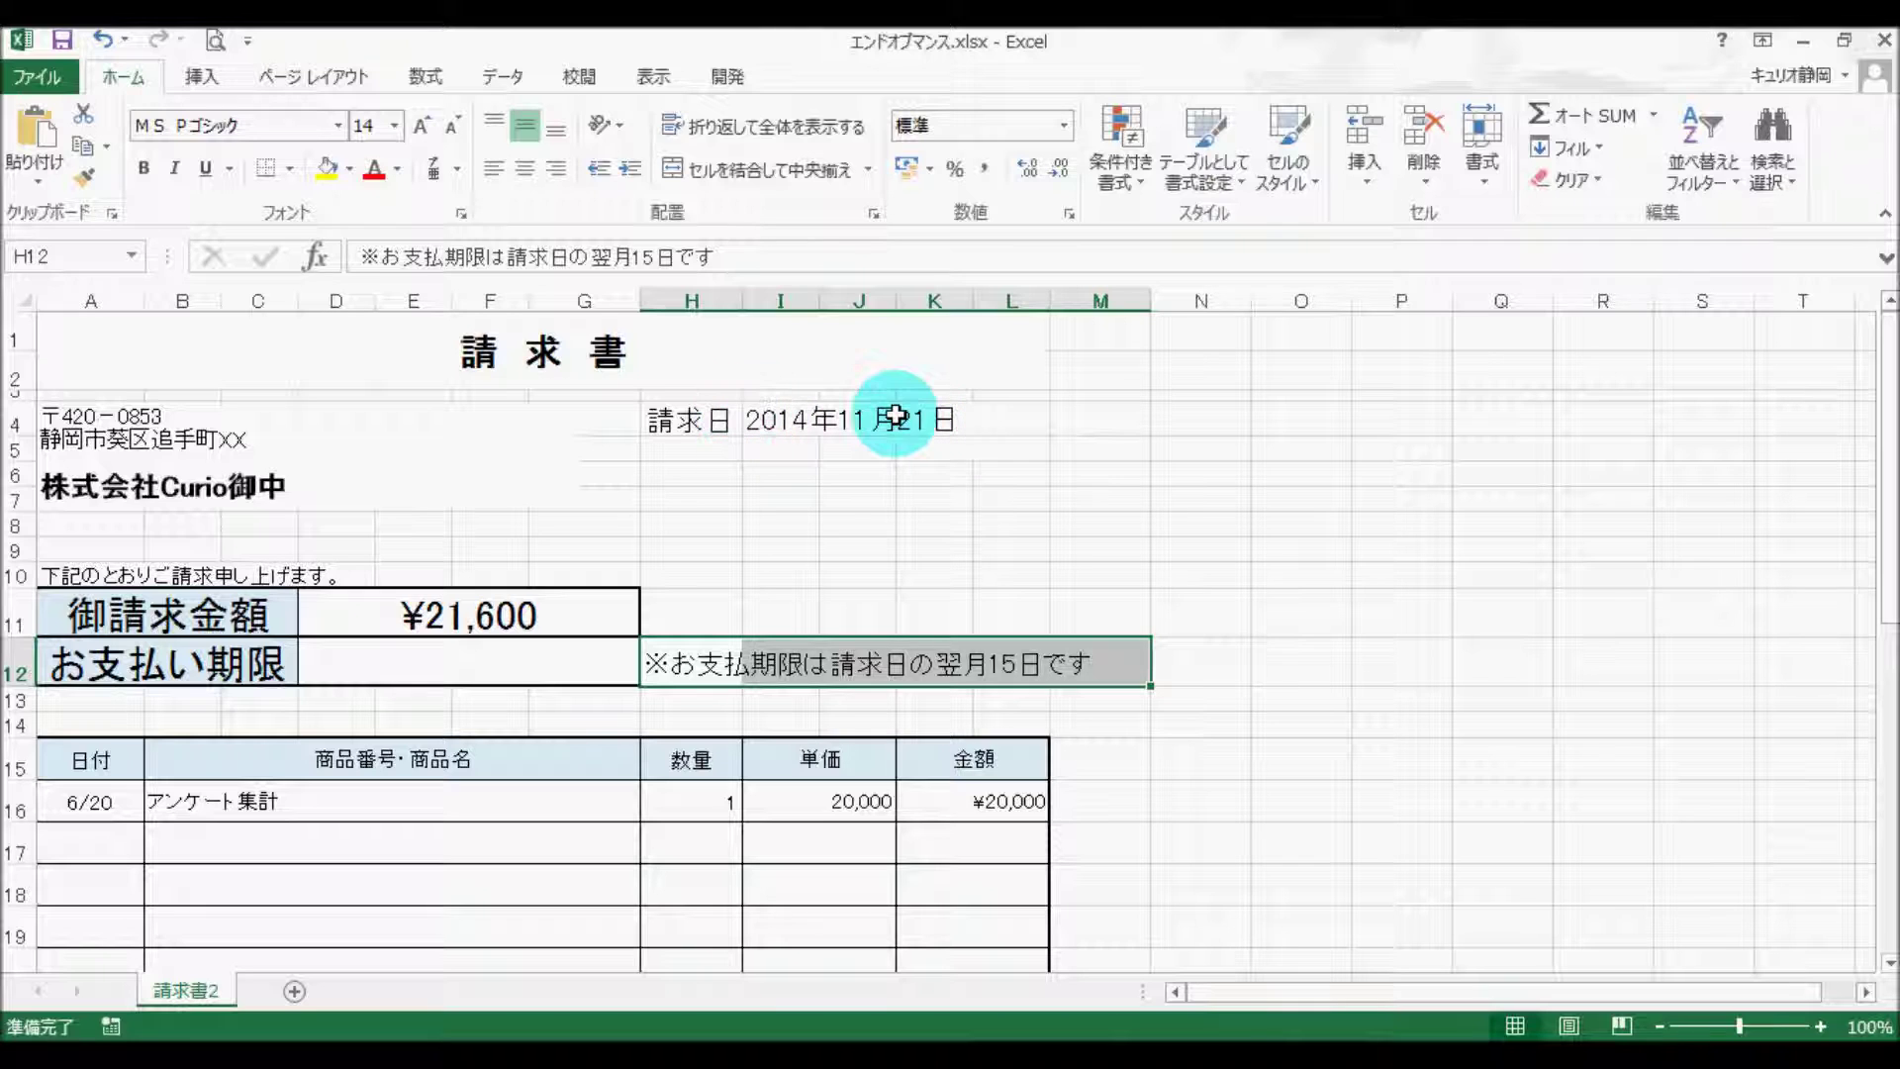
click(553, 654)
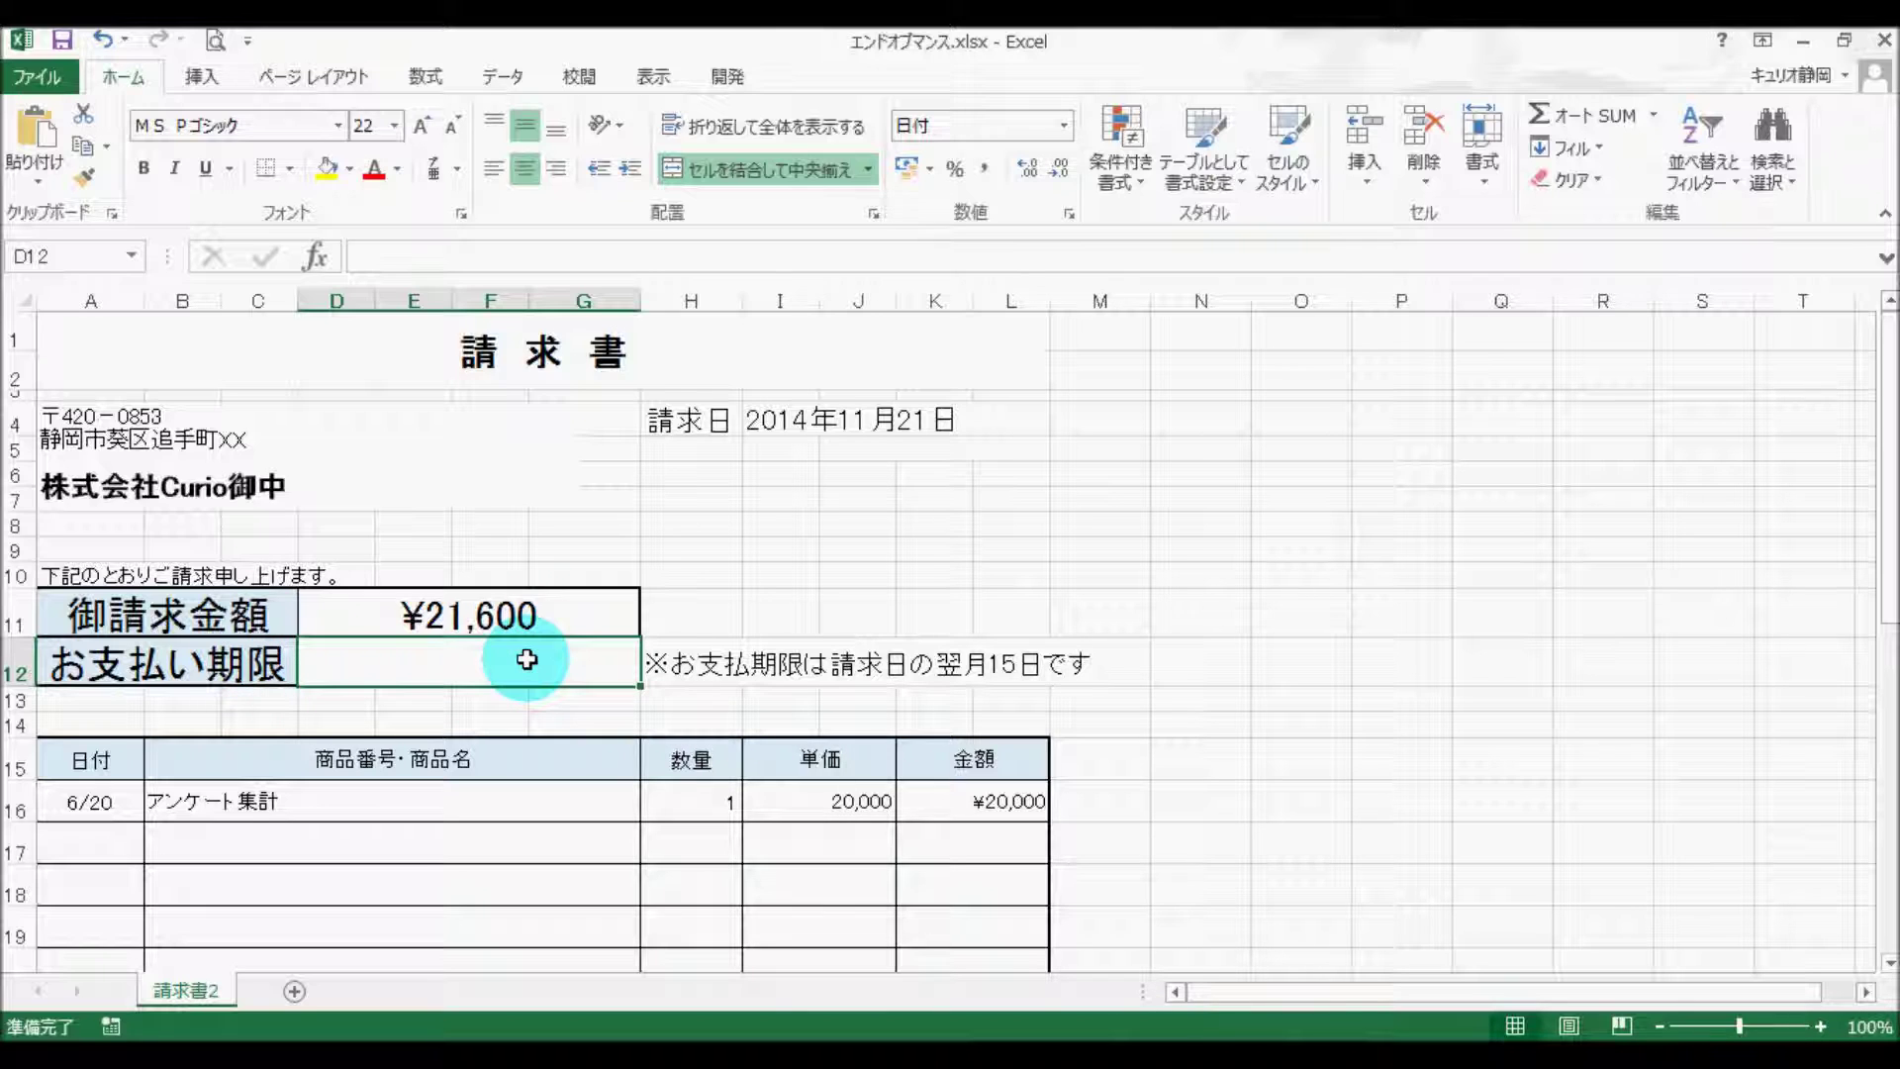
Insert the DATE function into D12 from the 日付/時刻 category of the function finder
click(313, 254)
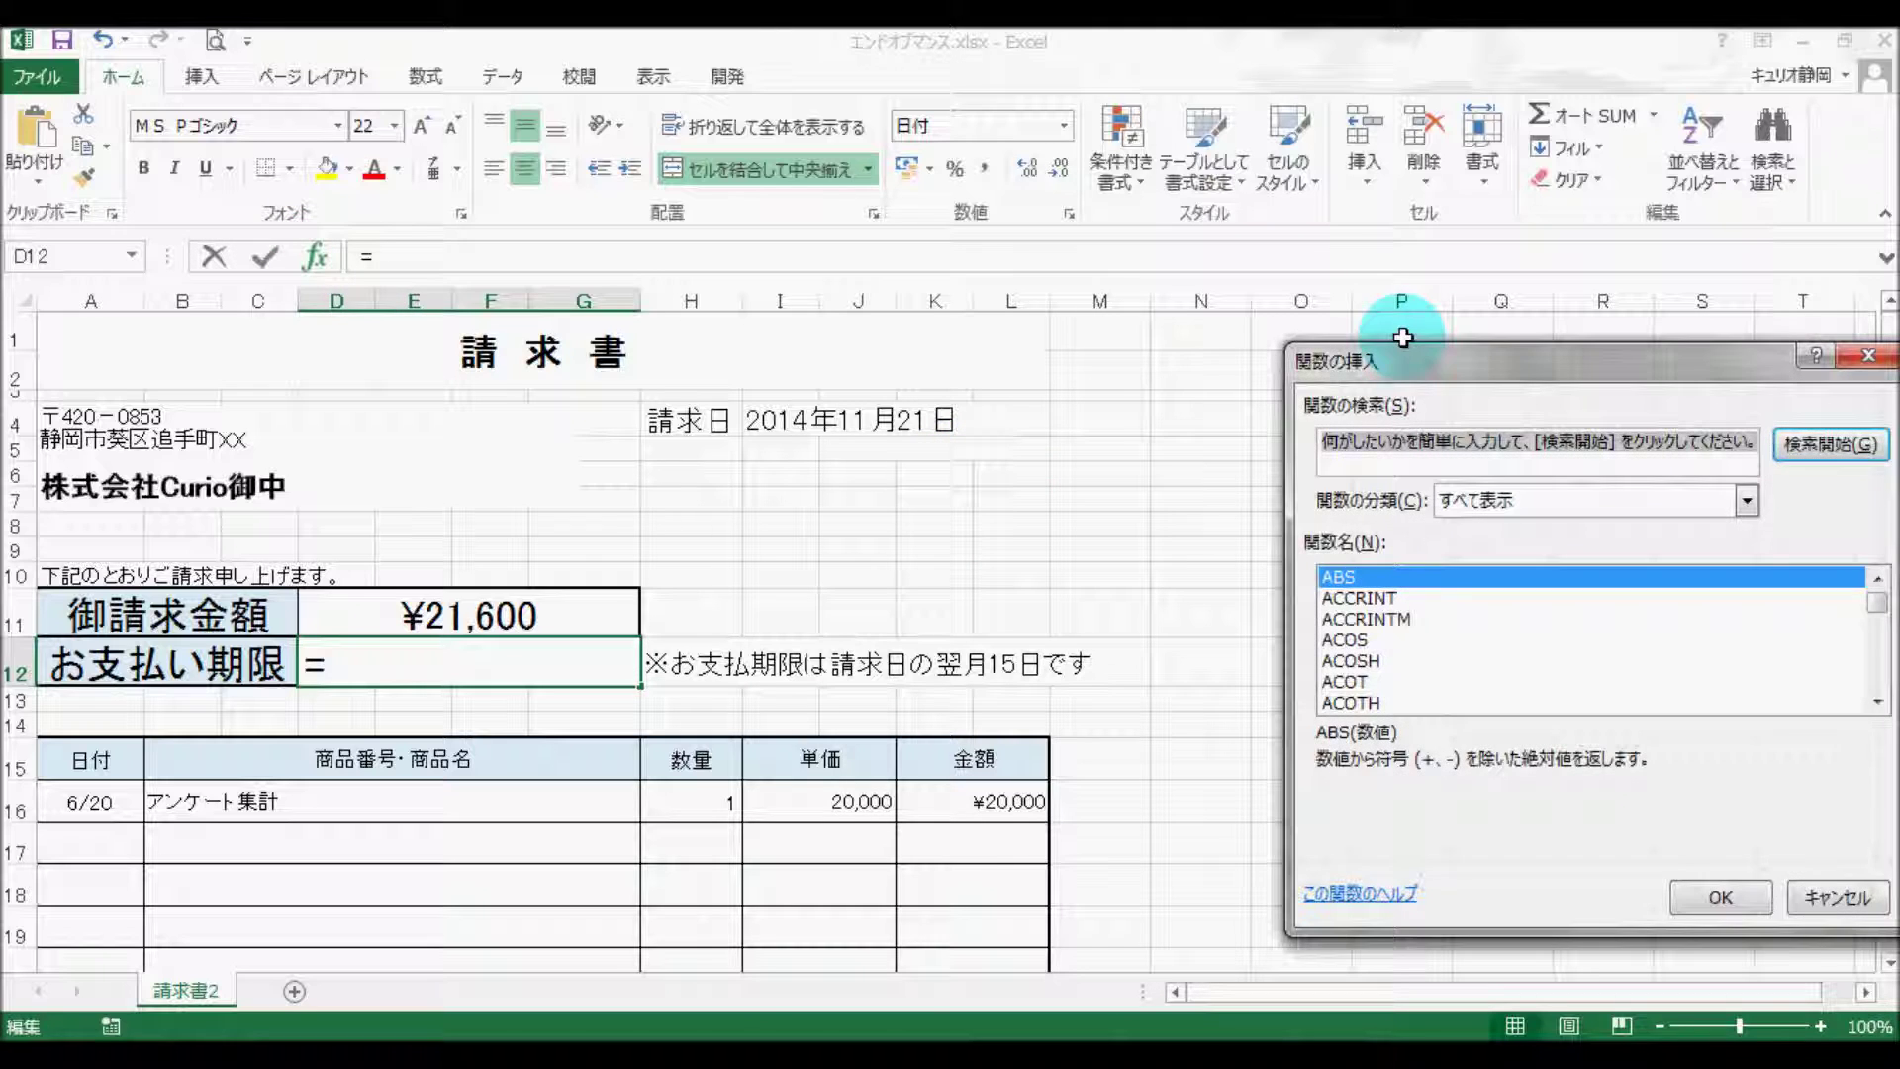
drag(1336, 346, 1198, 340)
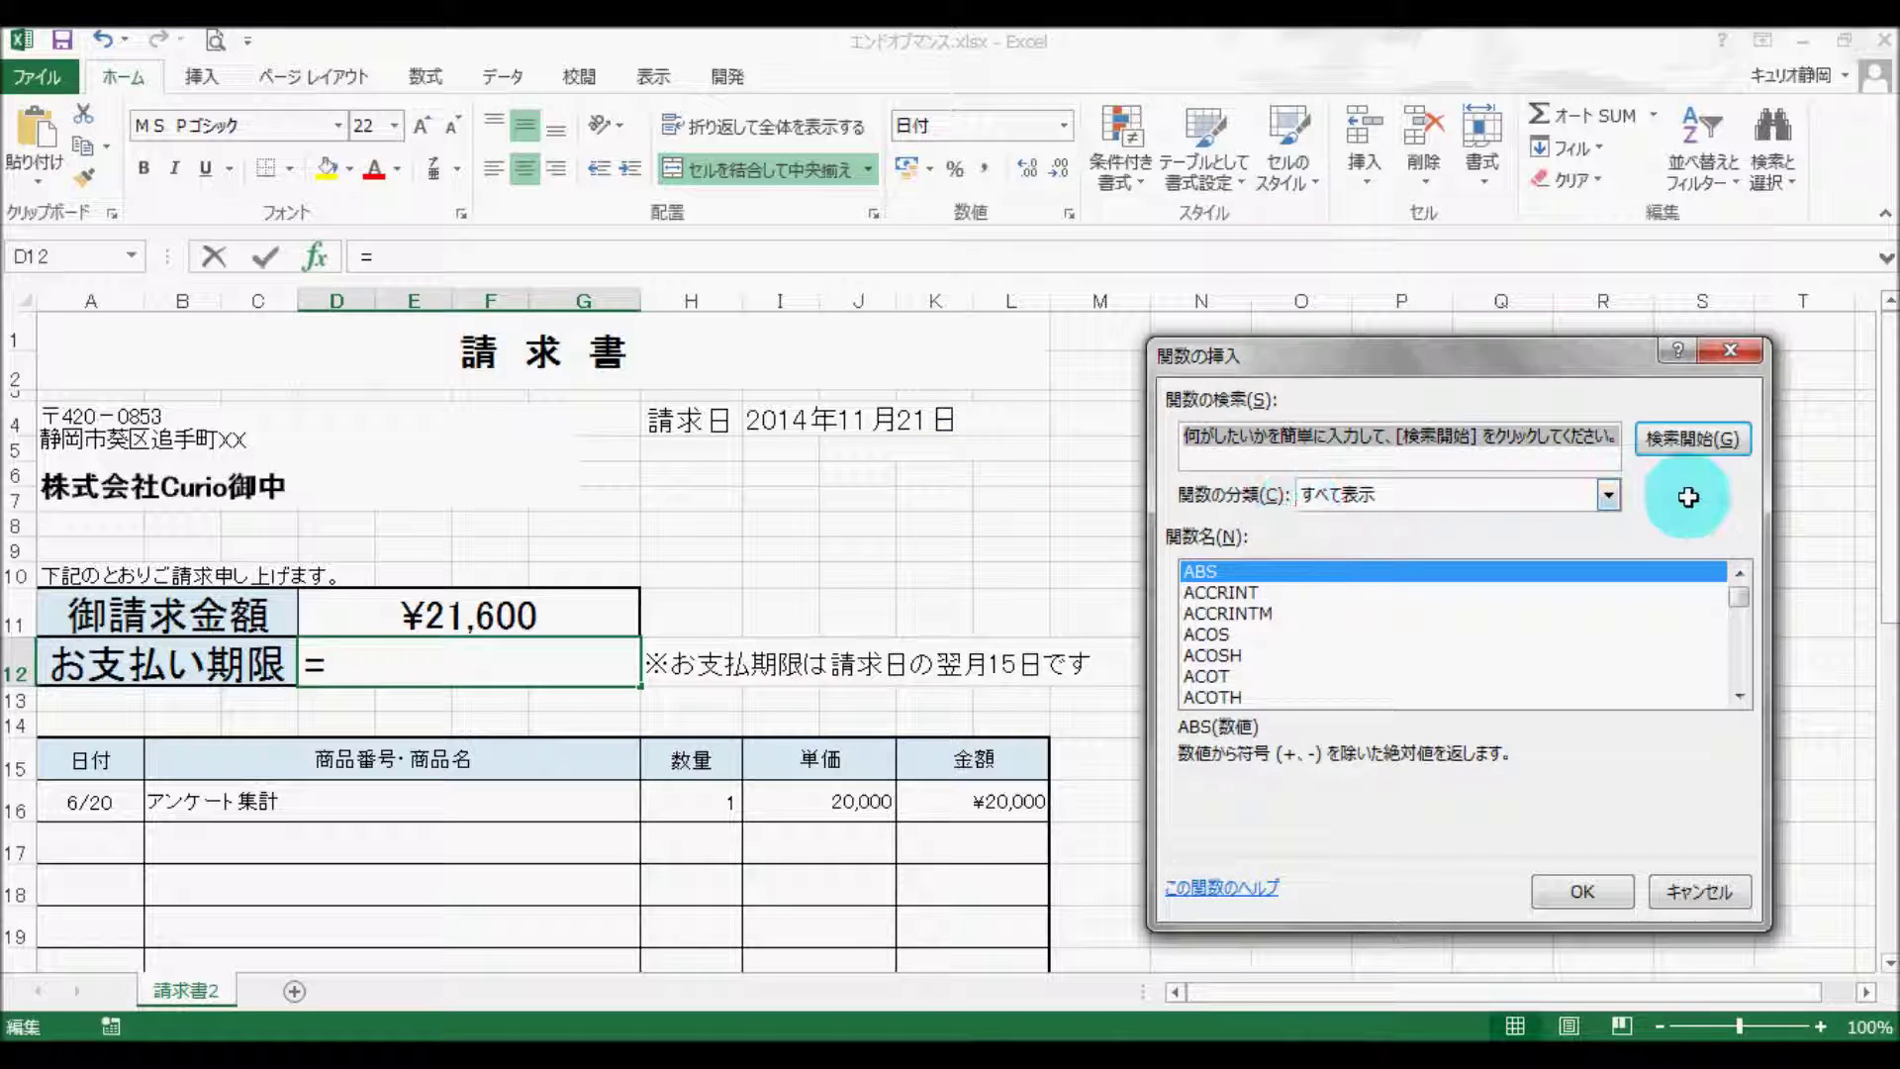
click(1608, 494)
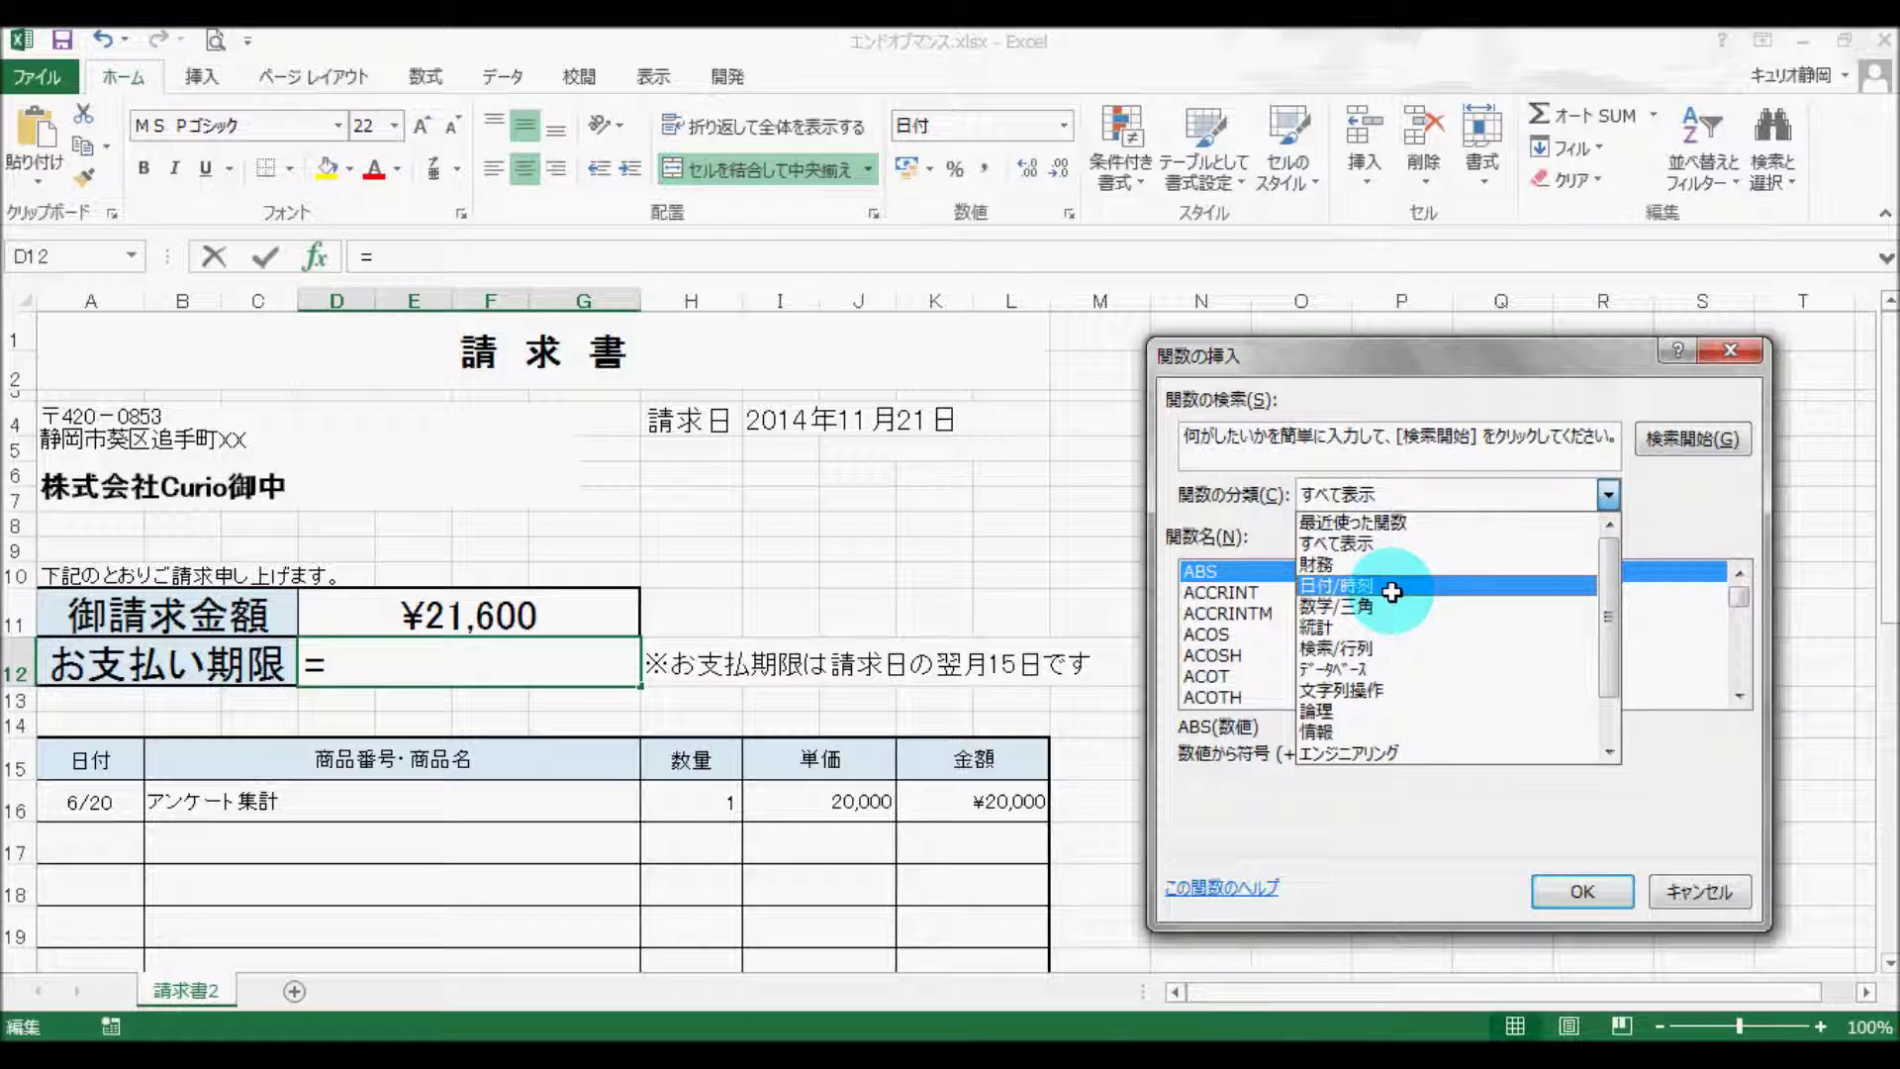
click(1391, 591)
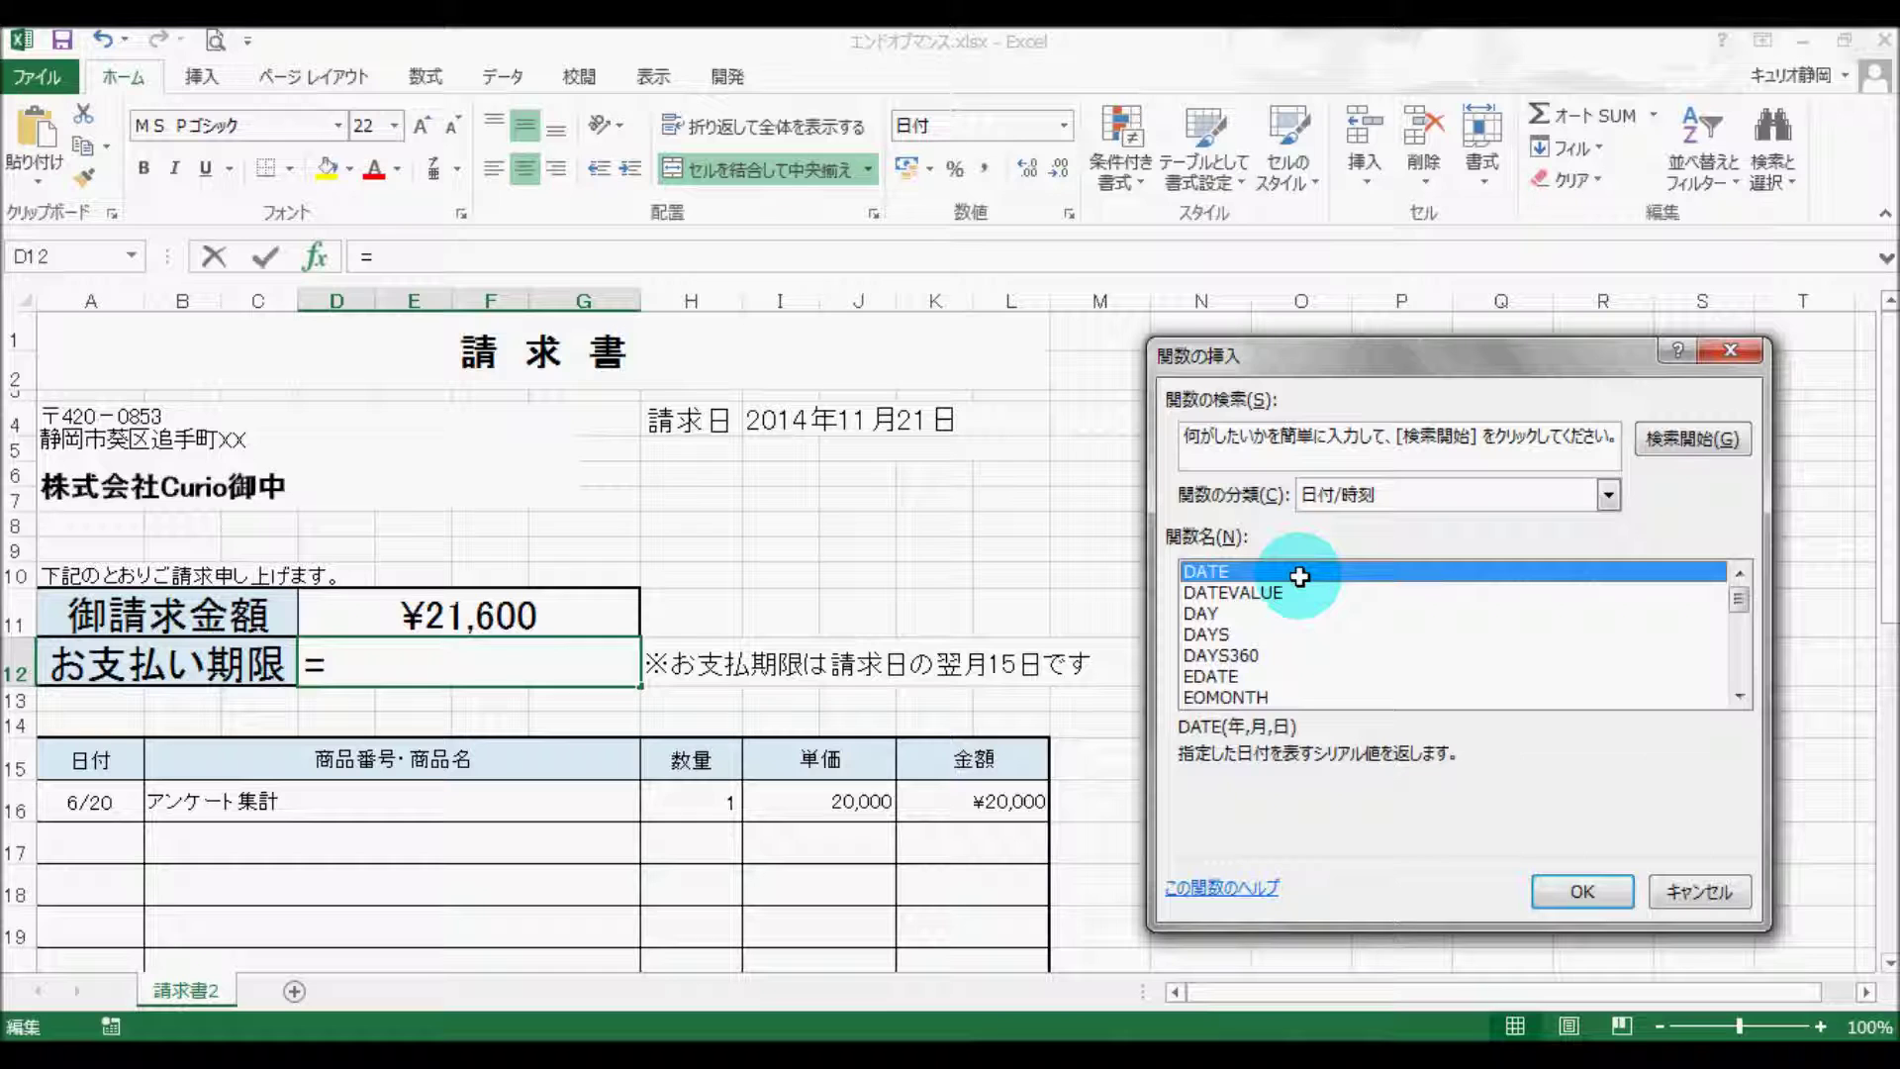
click(1580, 891)
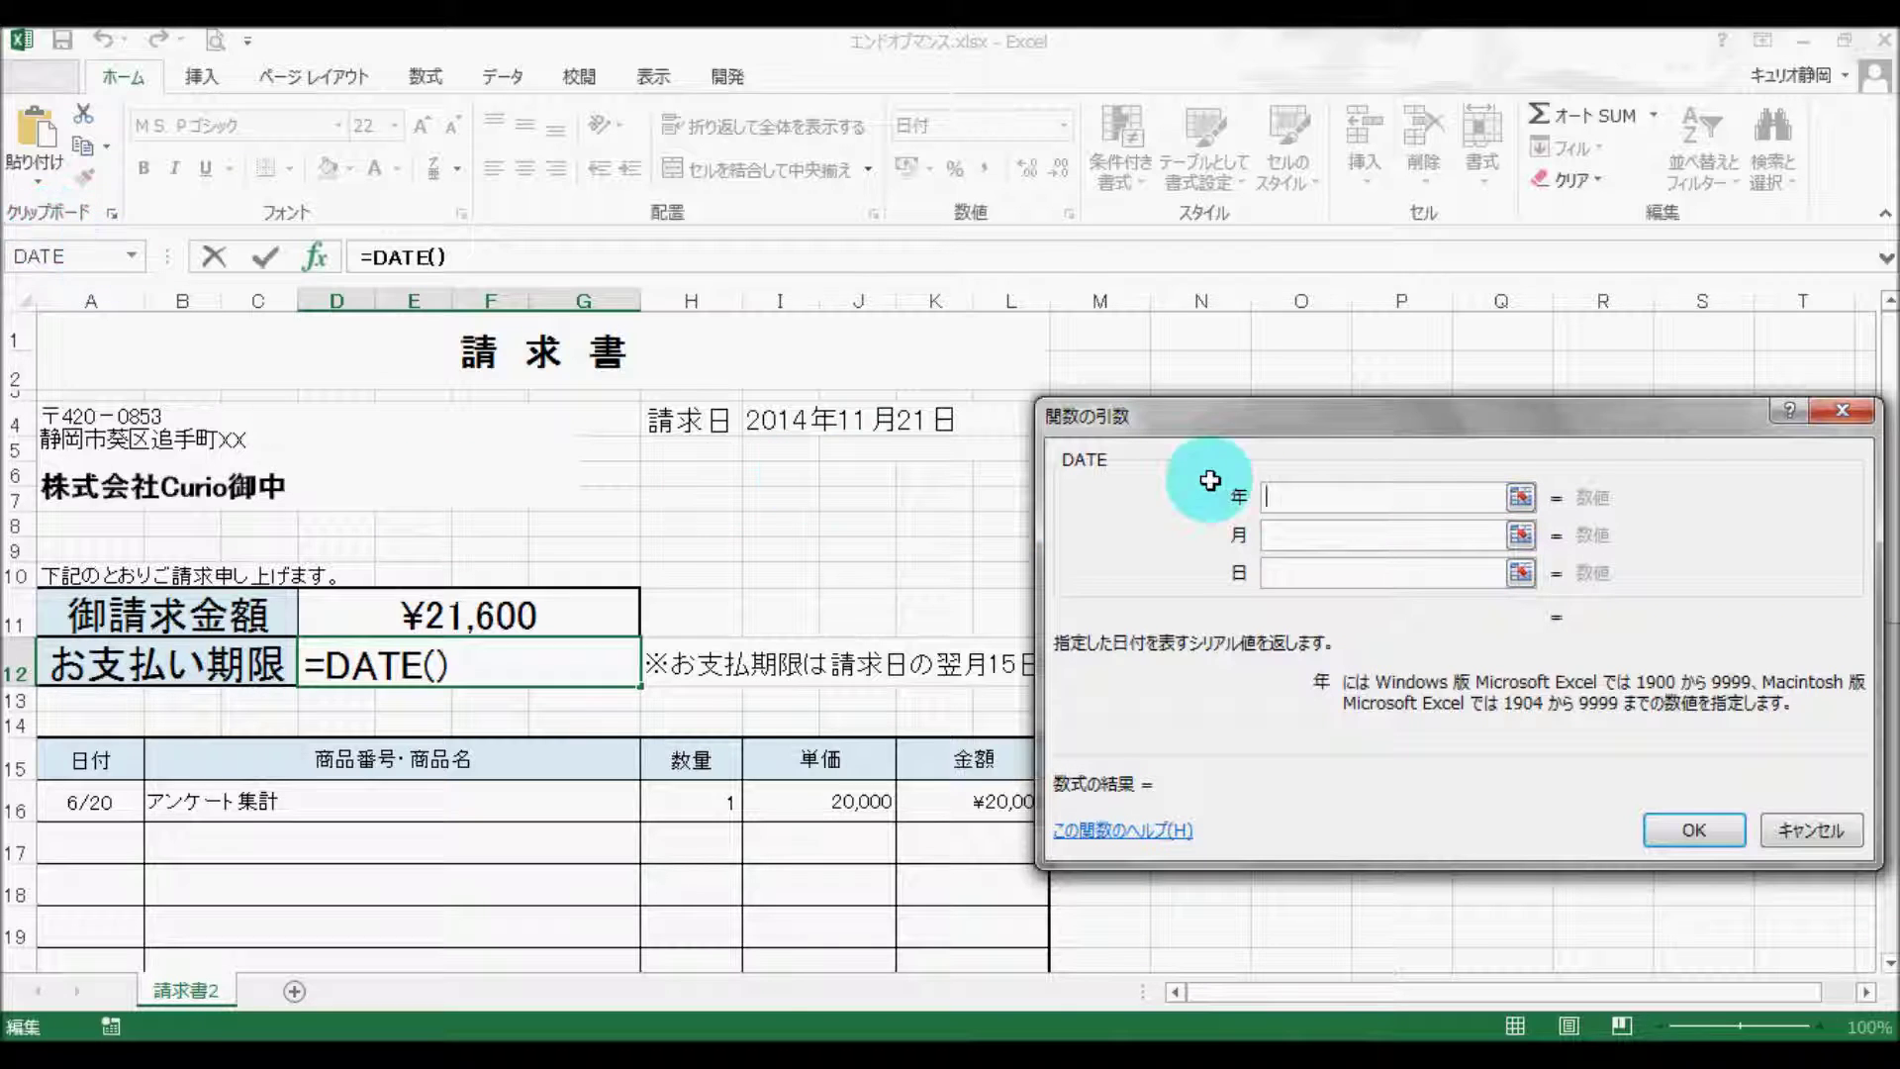
Nest YEAR(I4) as DATE's year argument, taking 2014 from the billing date
mouse_move(111, 257)
click(126, 258)
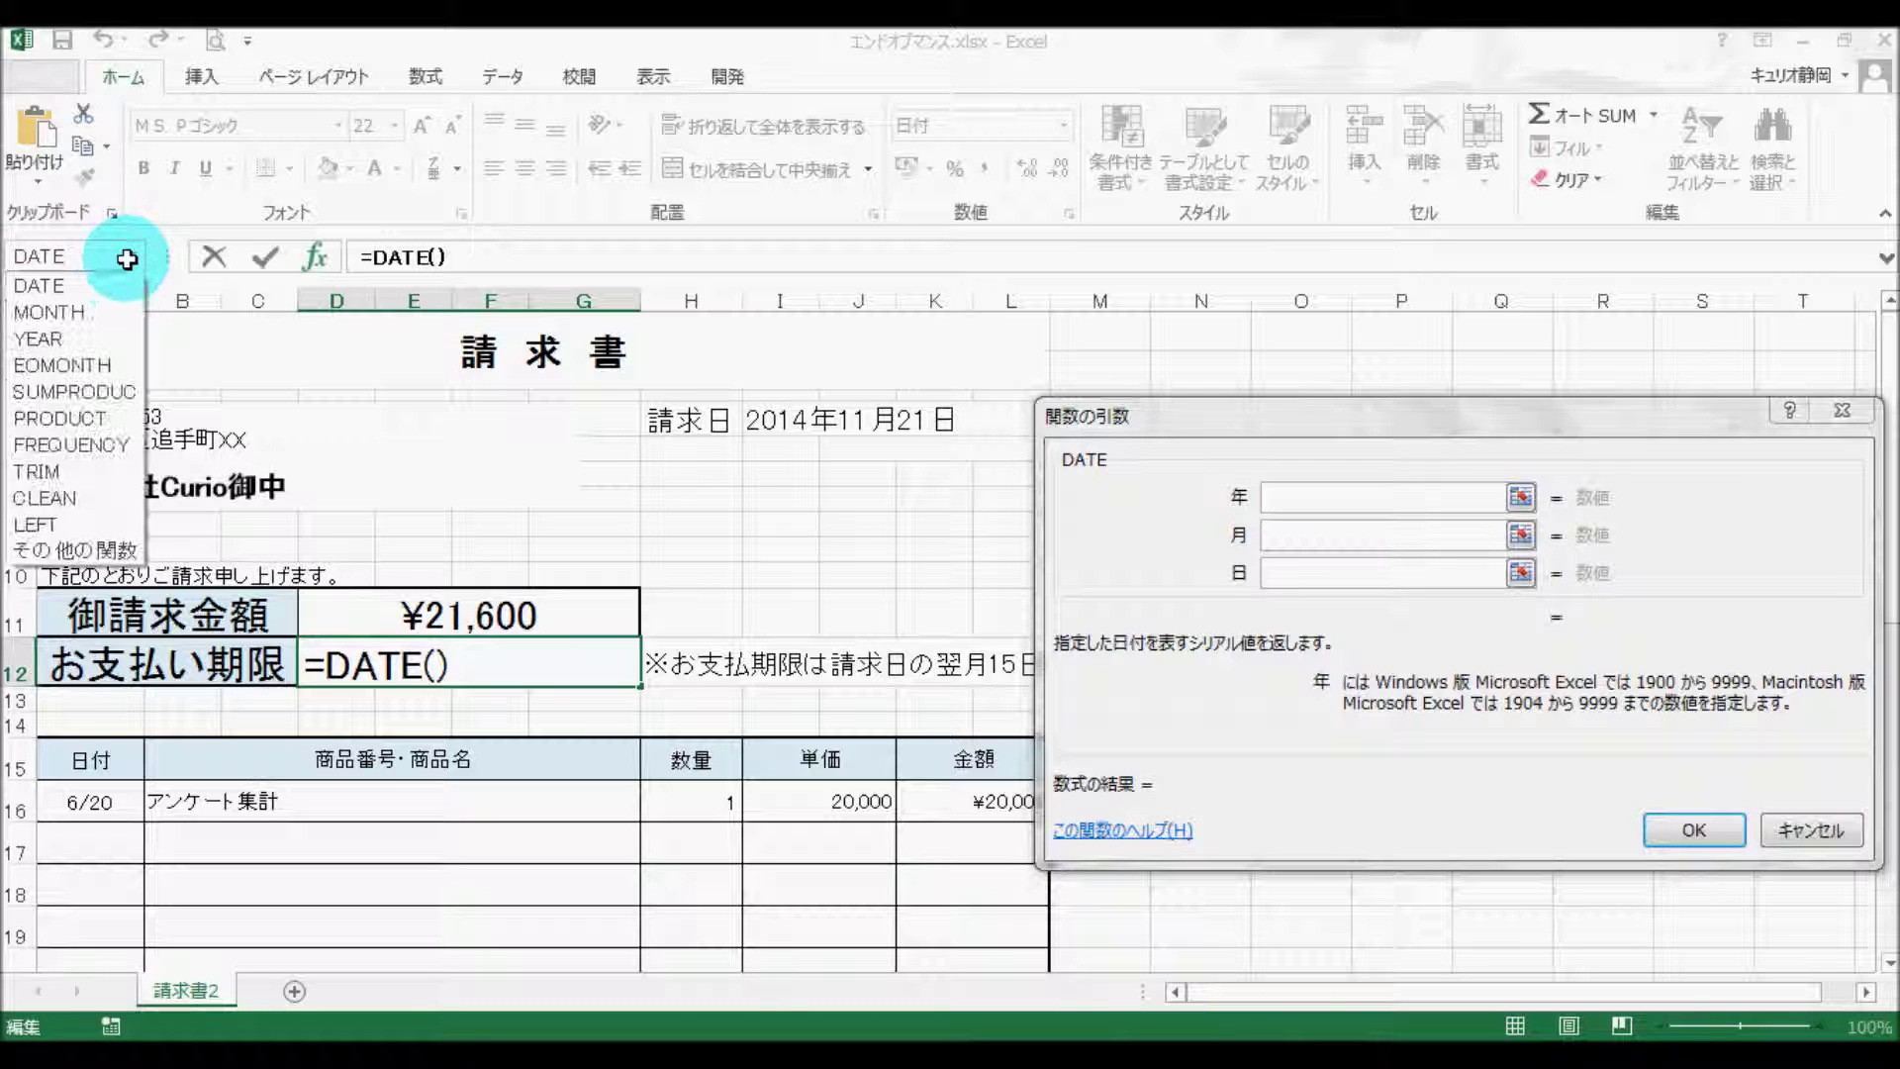
click(106, 545)
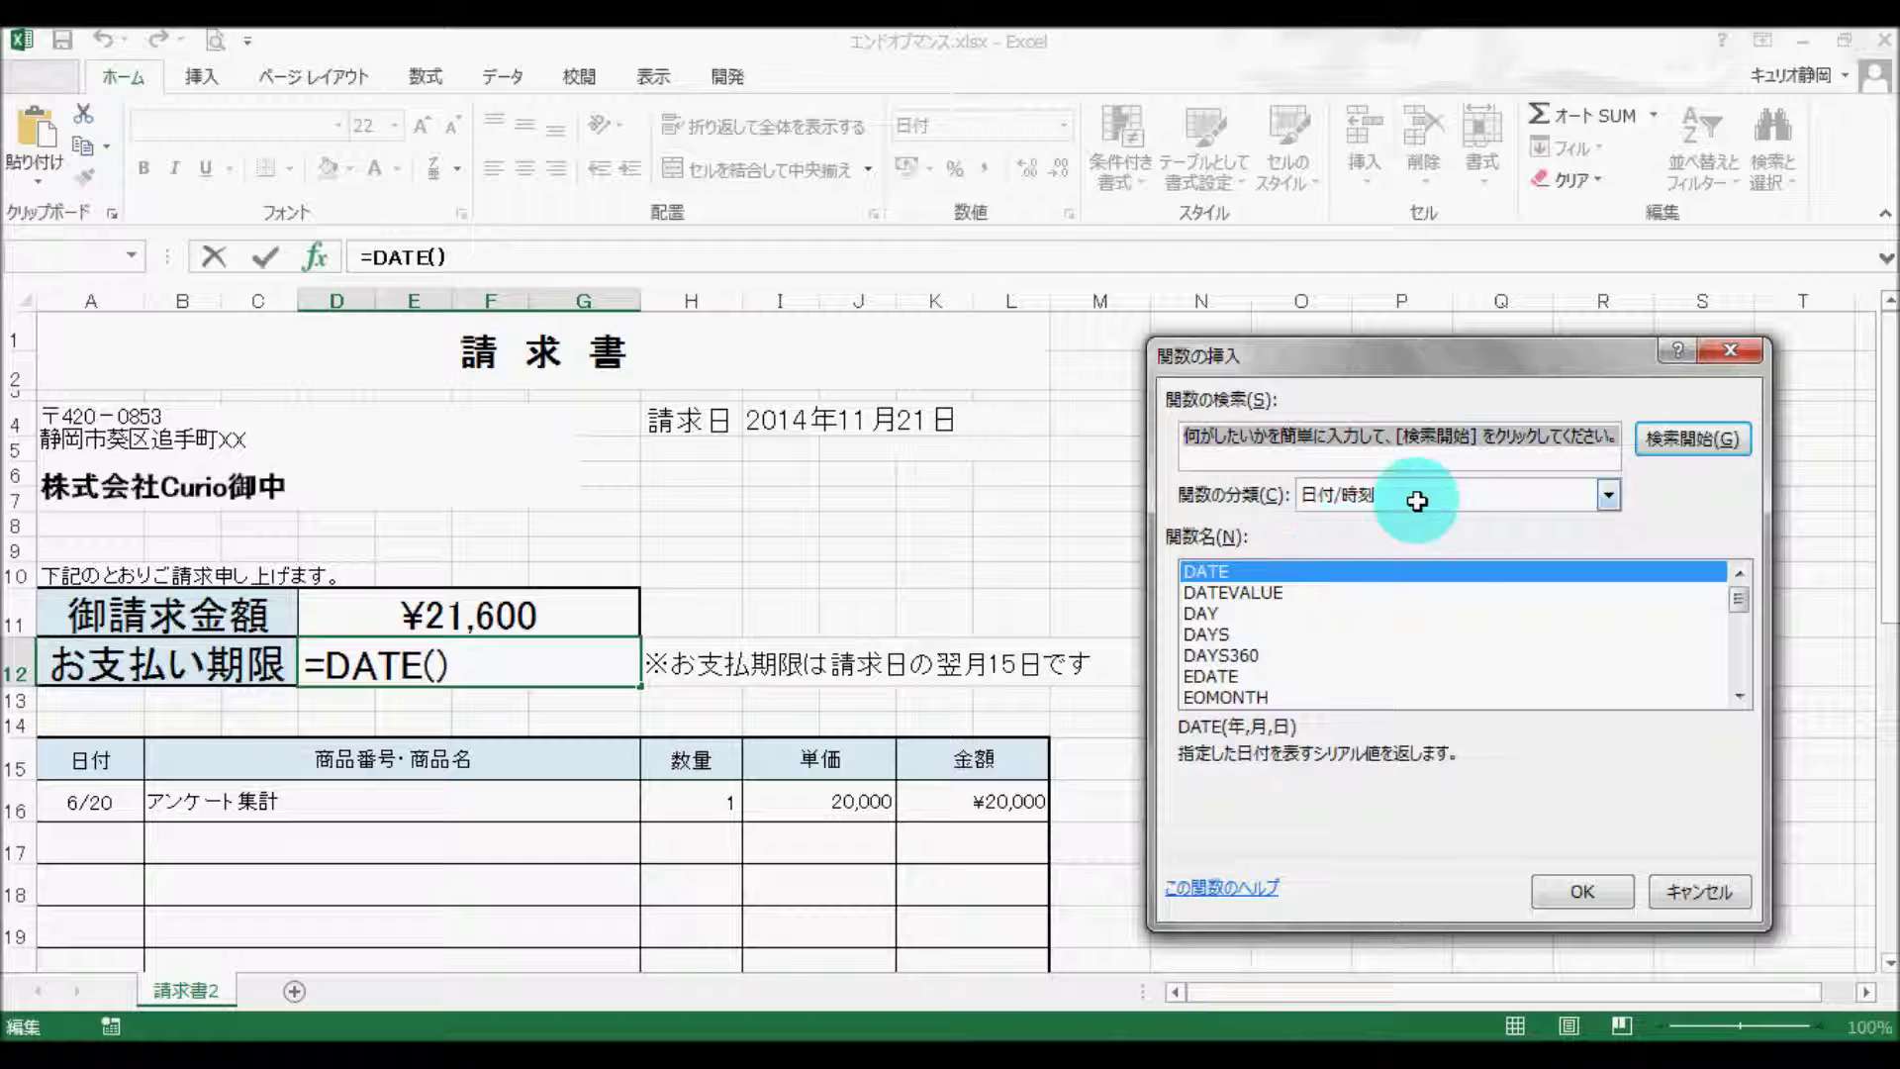
click(1253, 591)
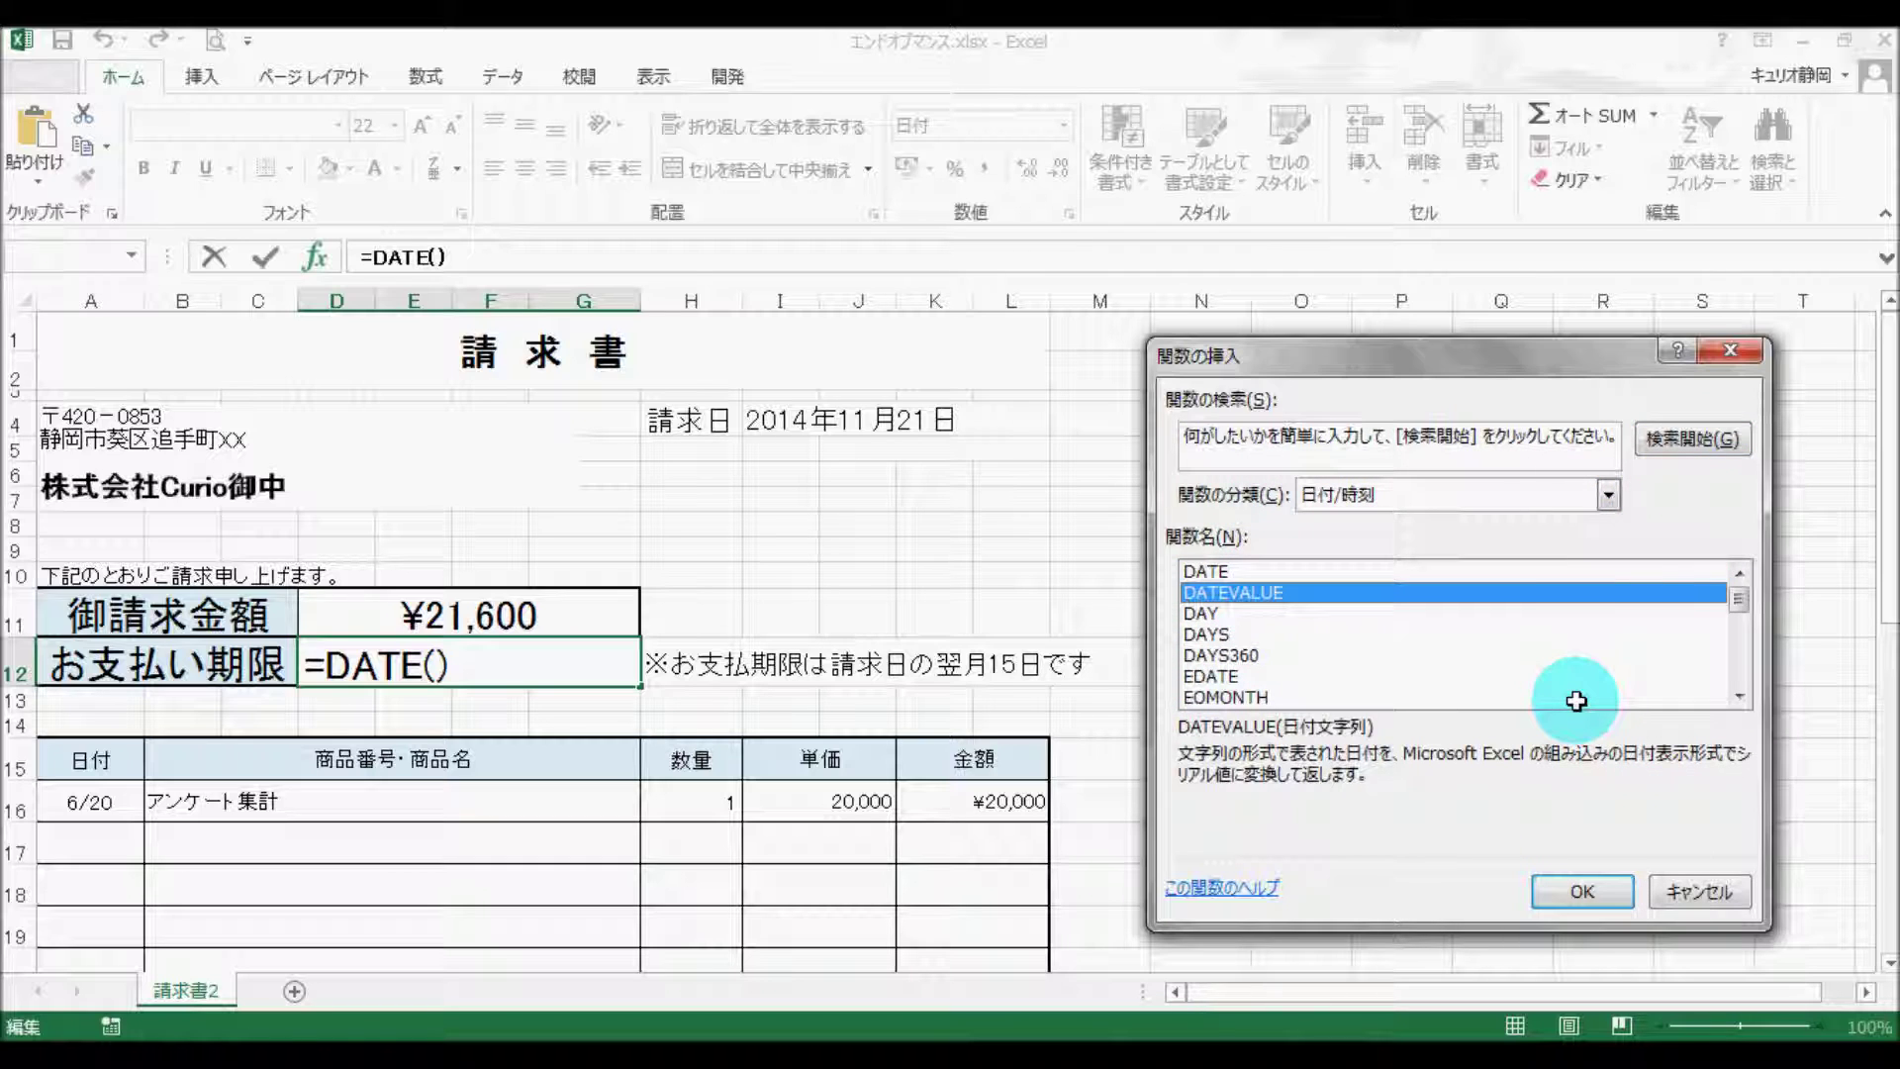
key(y)
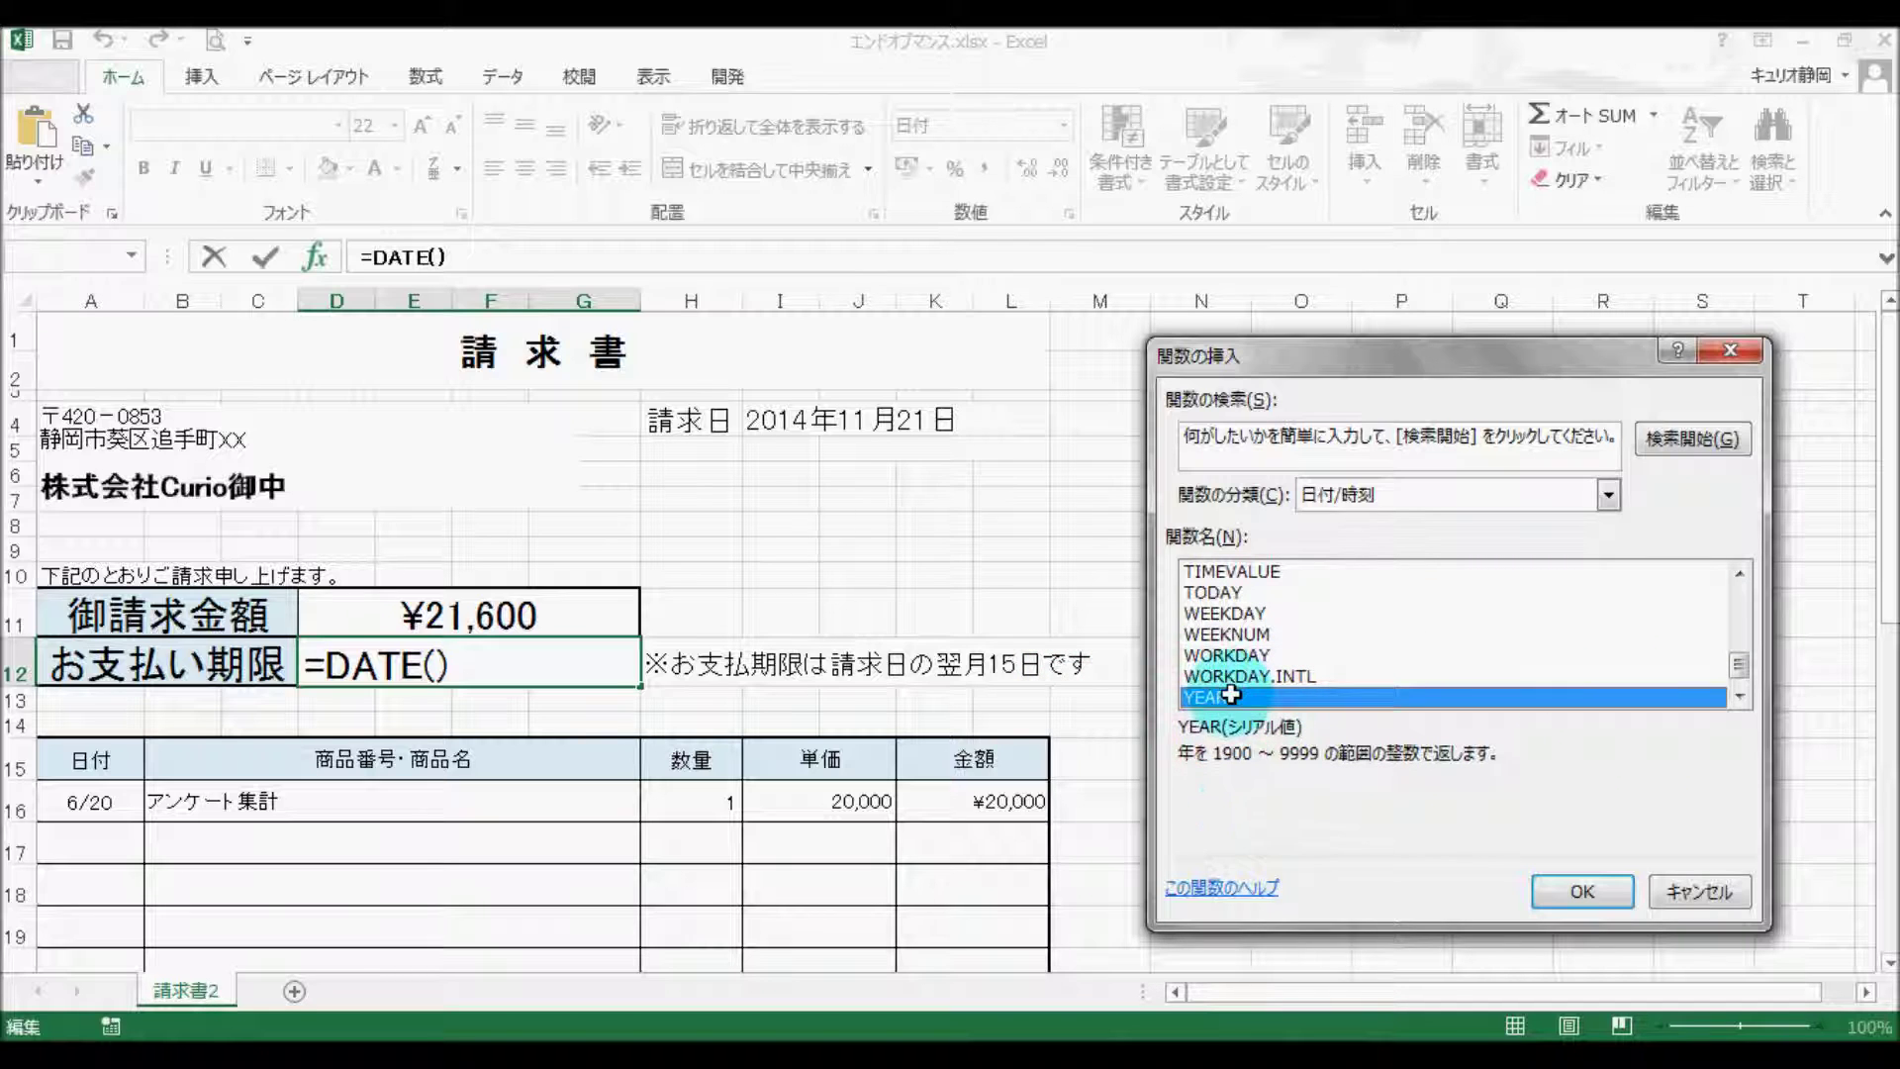
click(1579, 893)
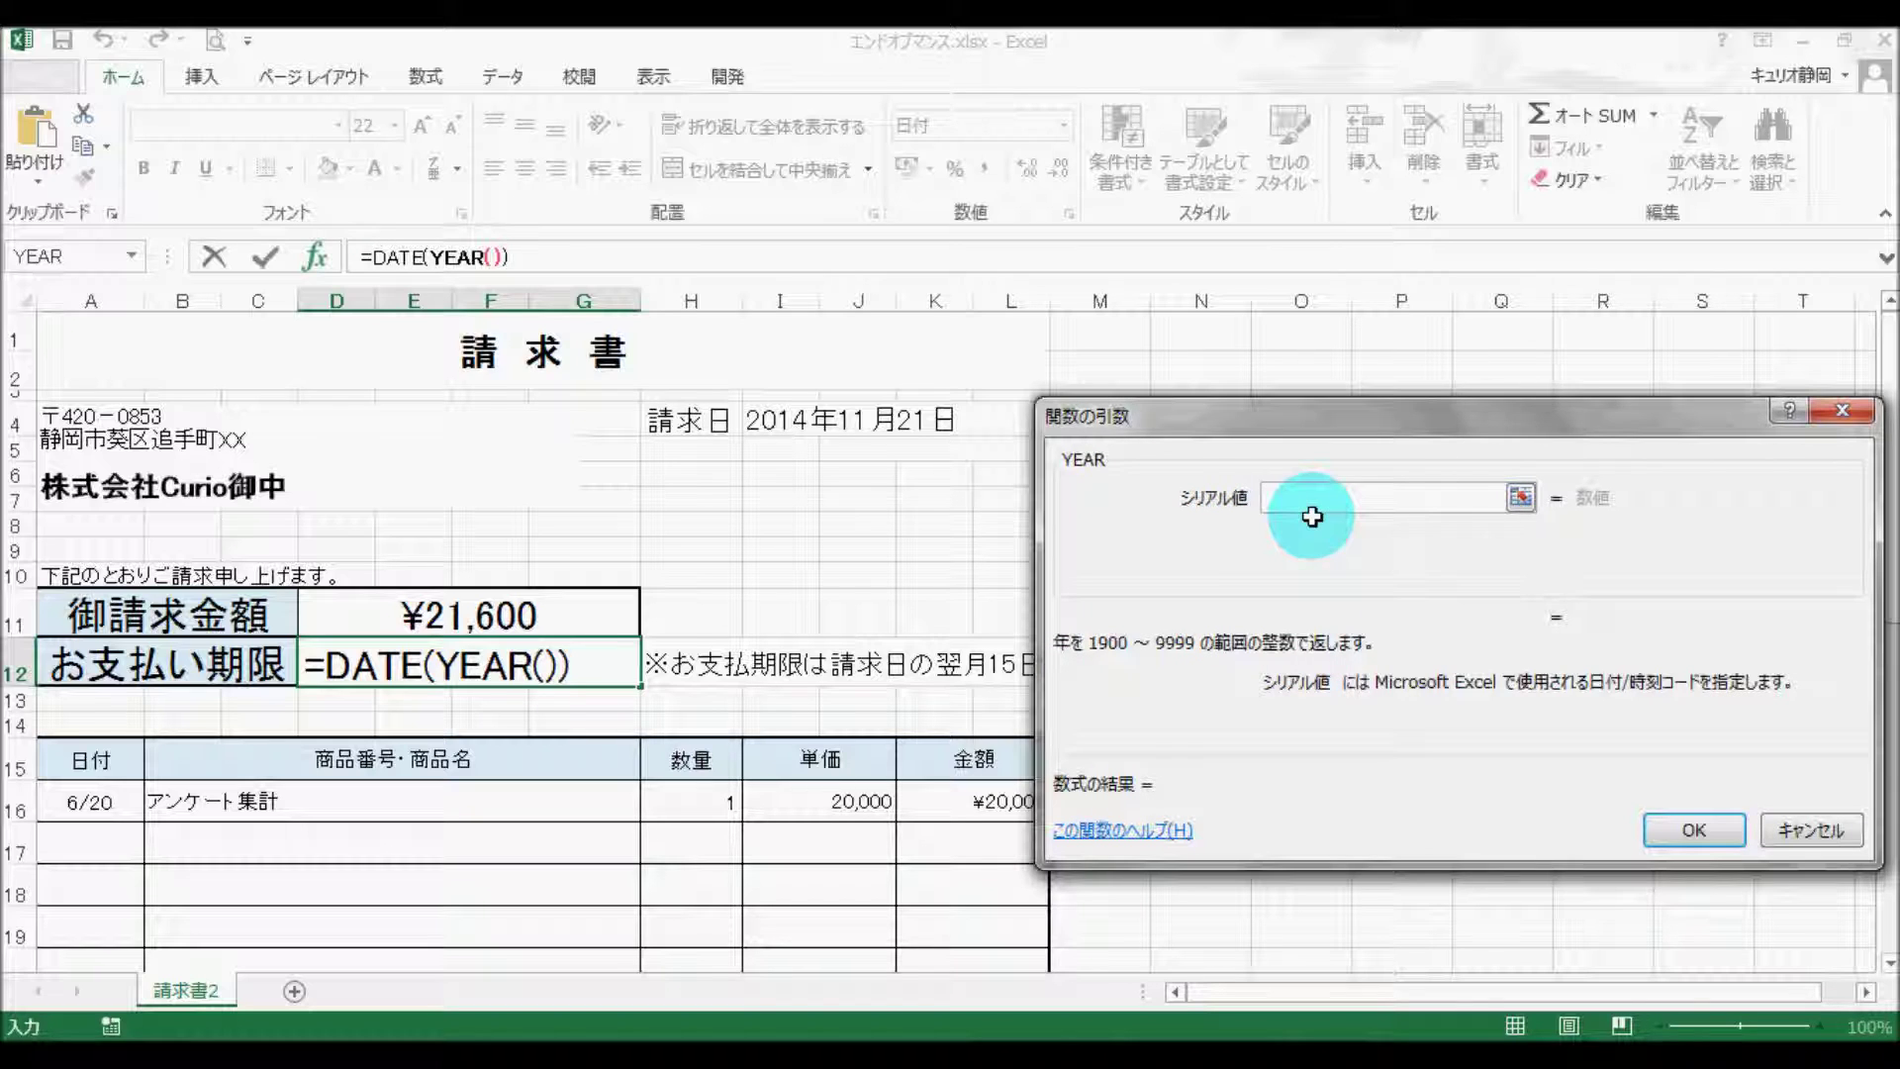
click(771, 421)
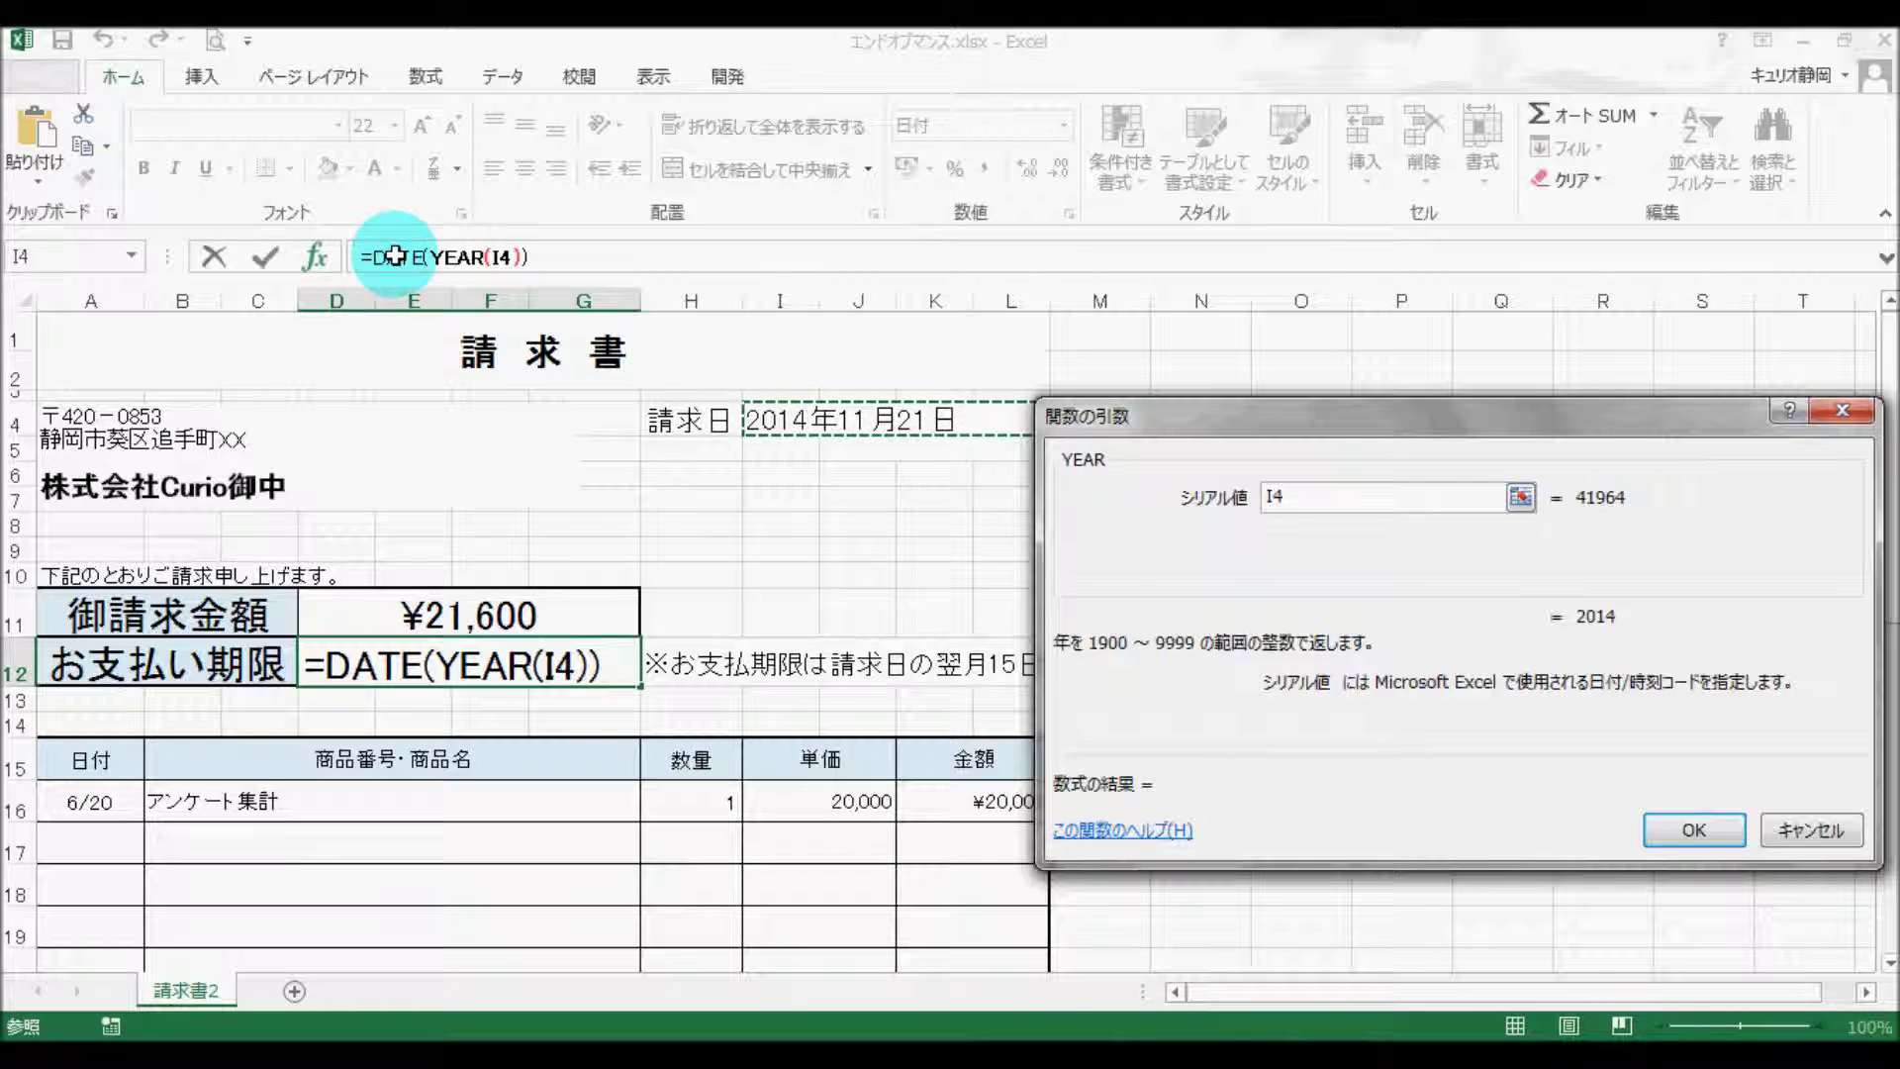
click(382, 257)
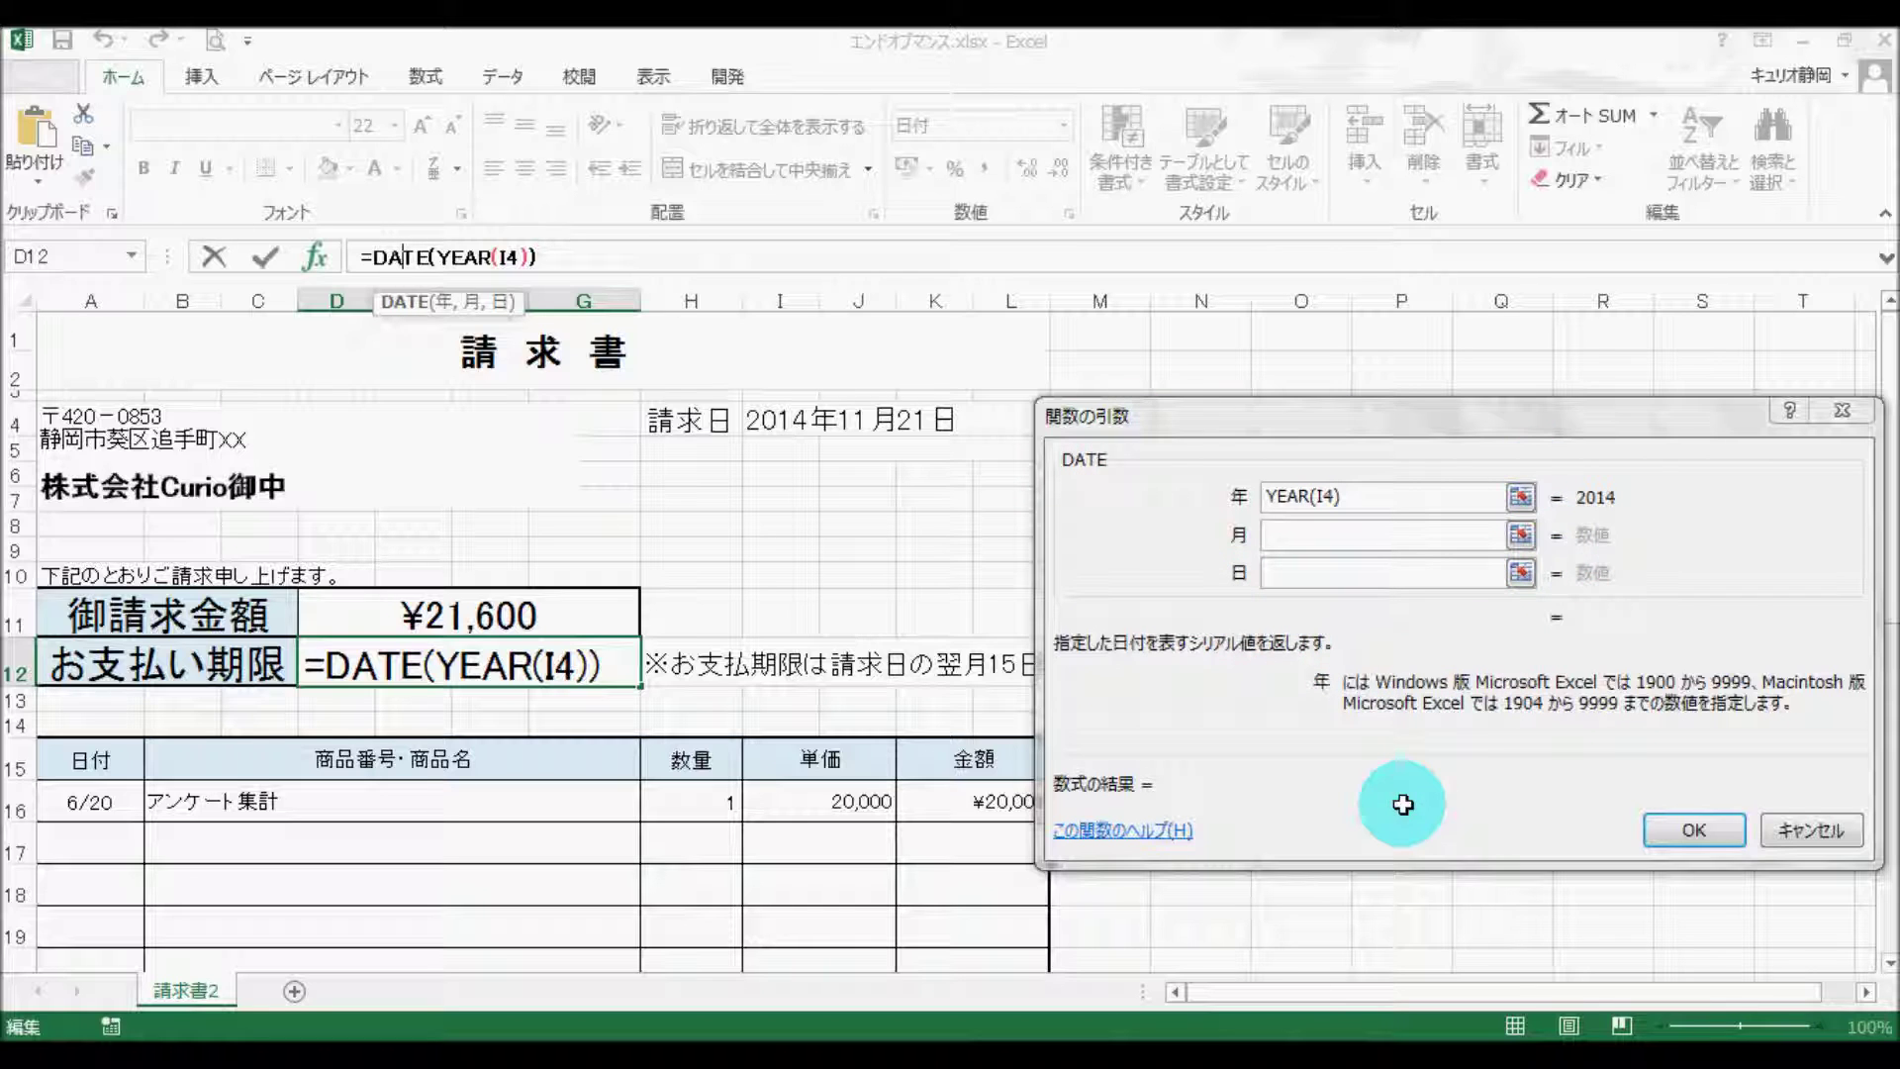
Nest MONTH(I4) as DATE's month argument, taking 11 from the billing date
click(1301, 530)
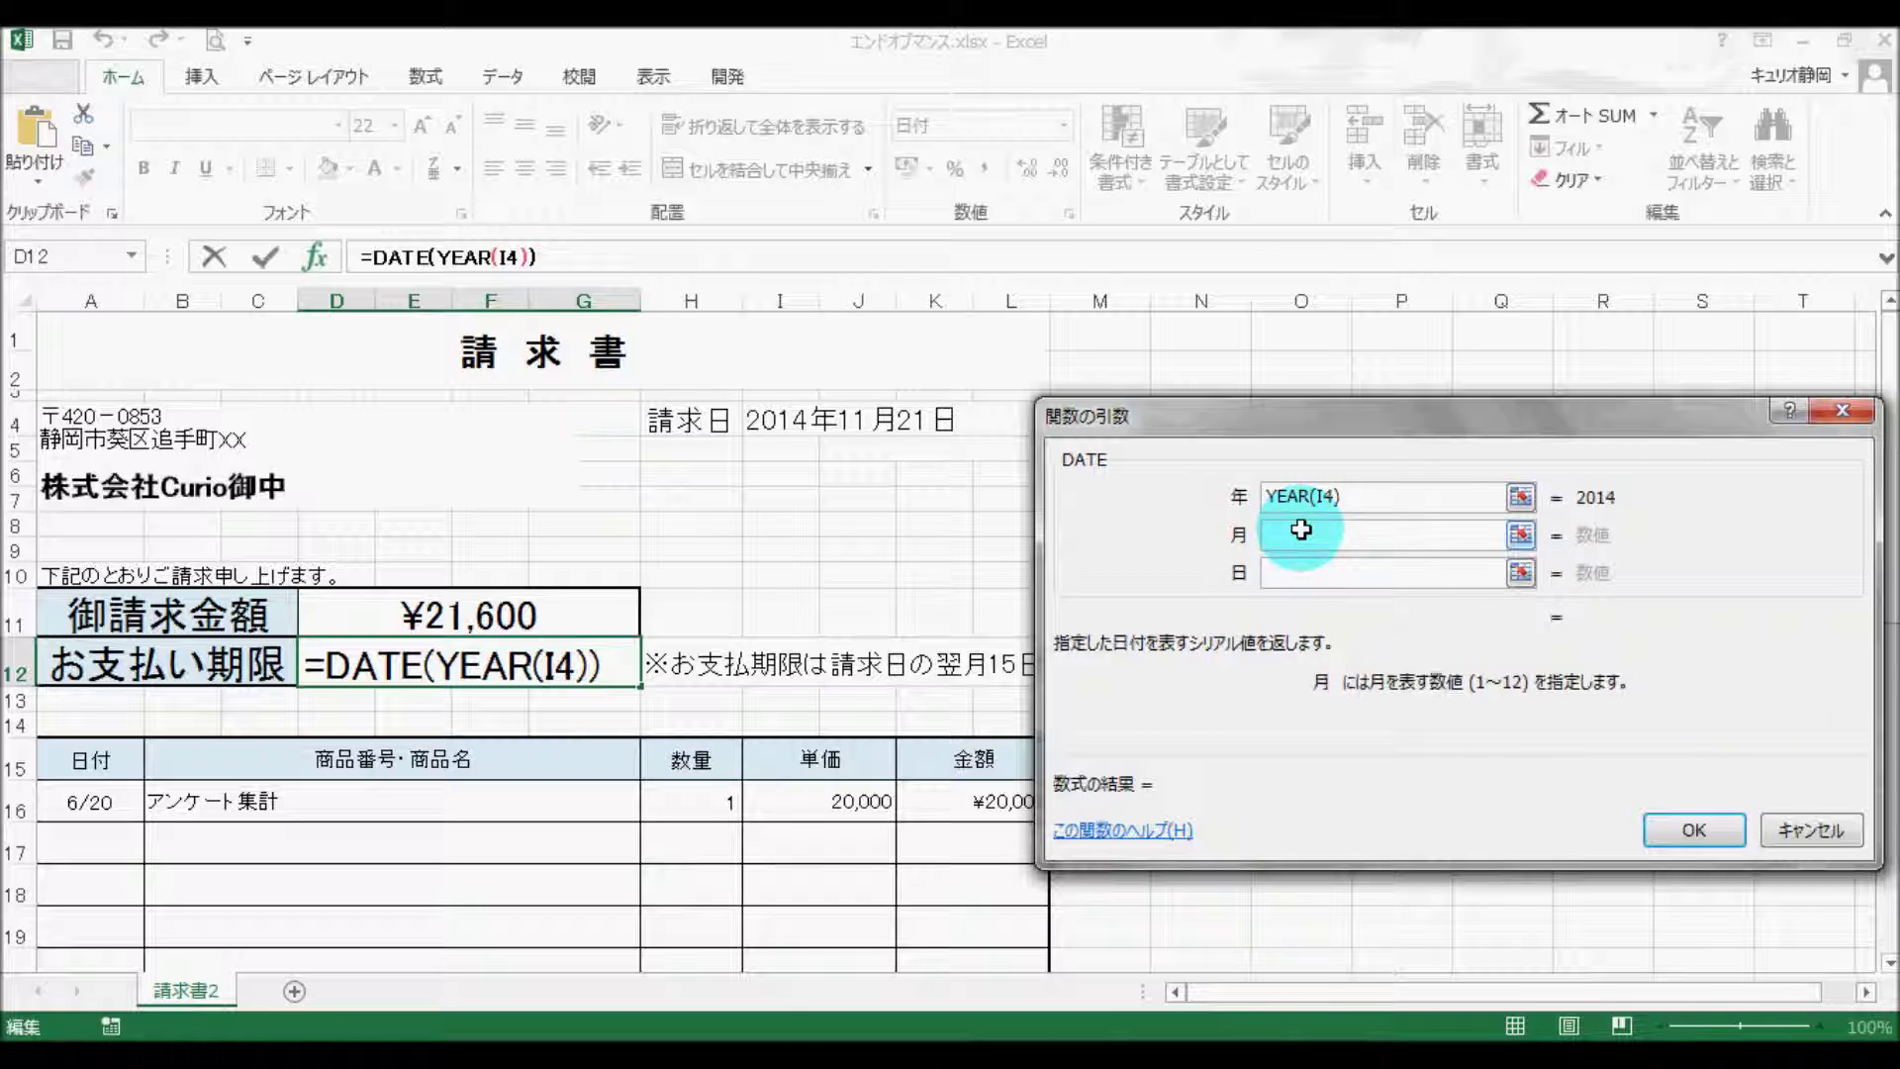
click(131, 256)
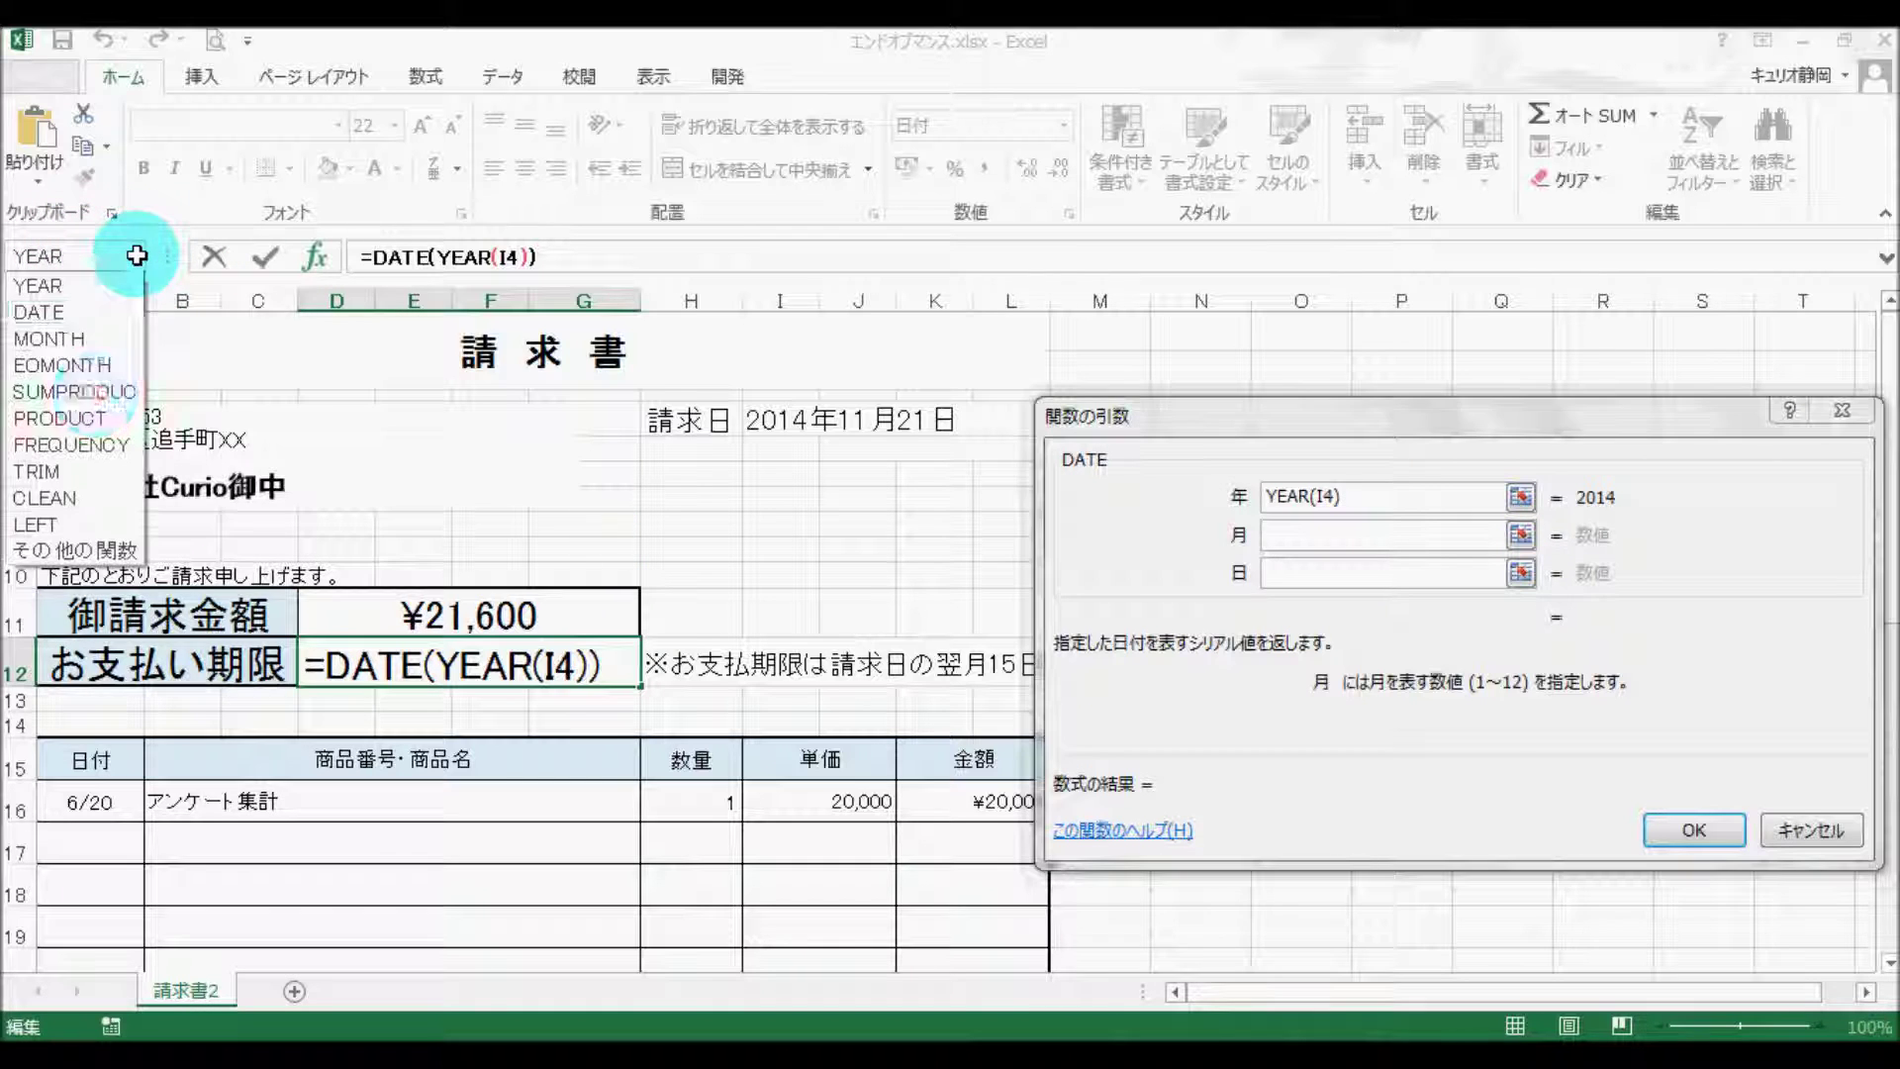
click(69, 551)
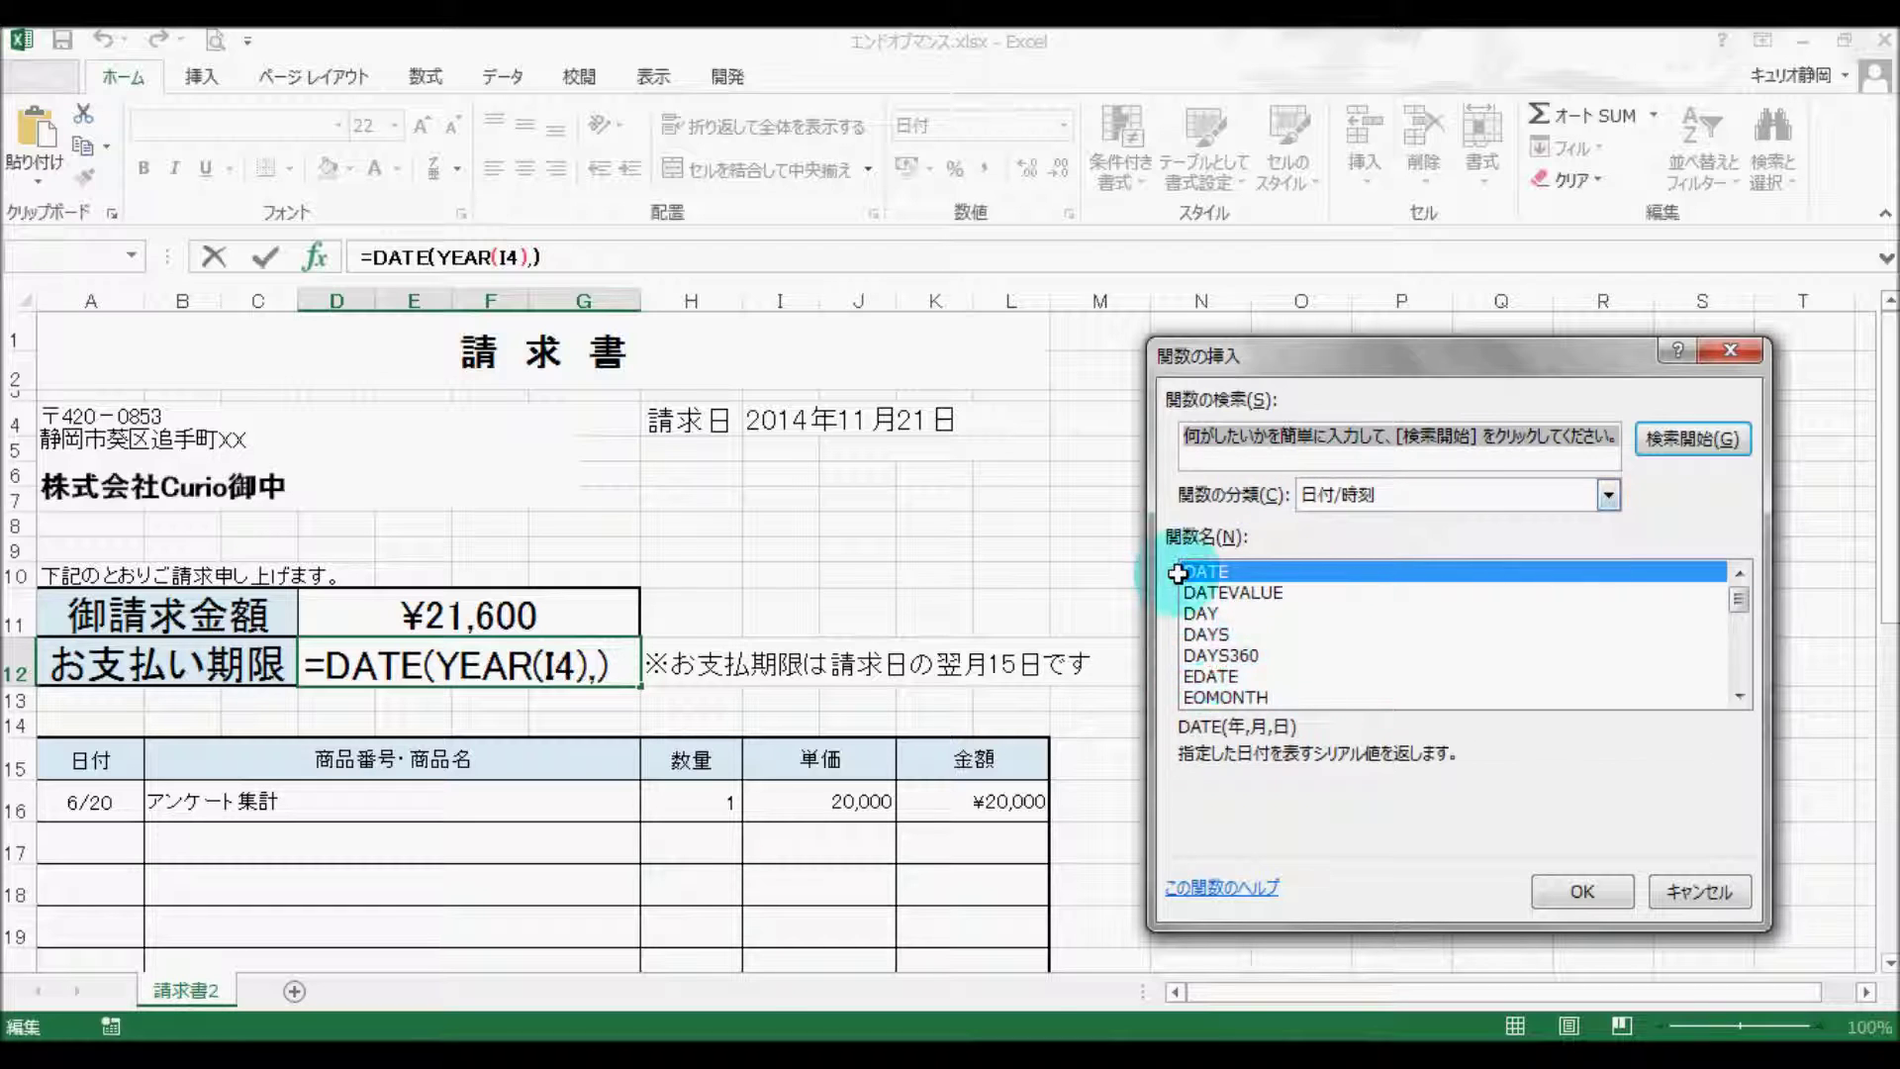
click(1233, 594)
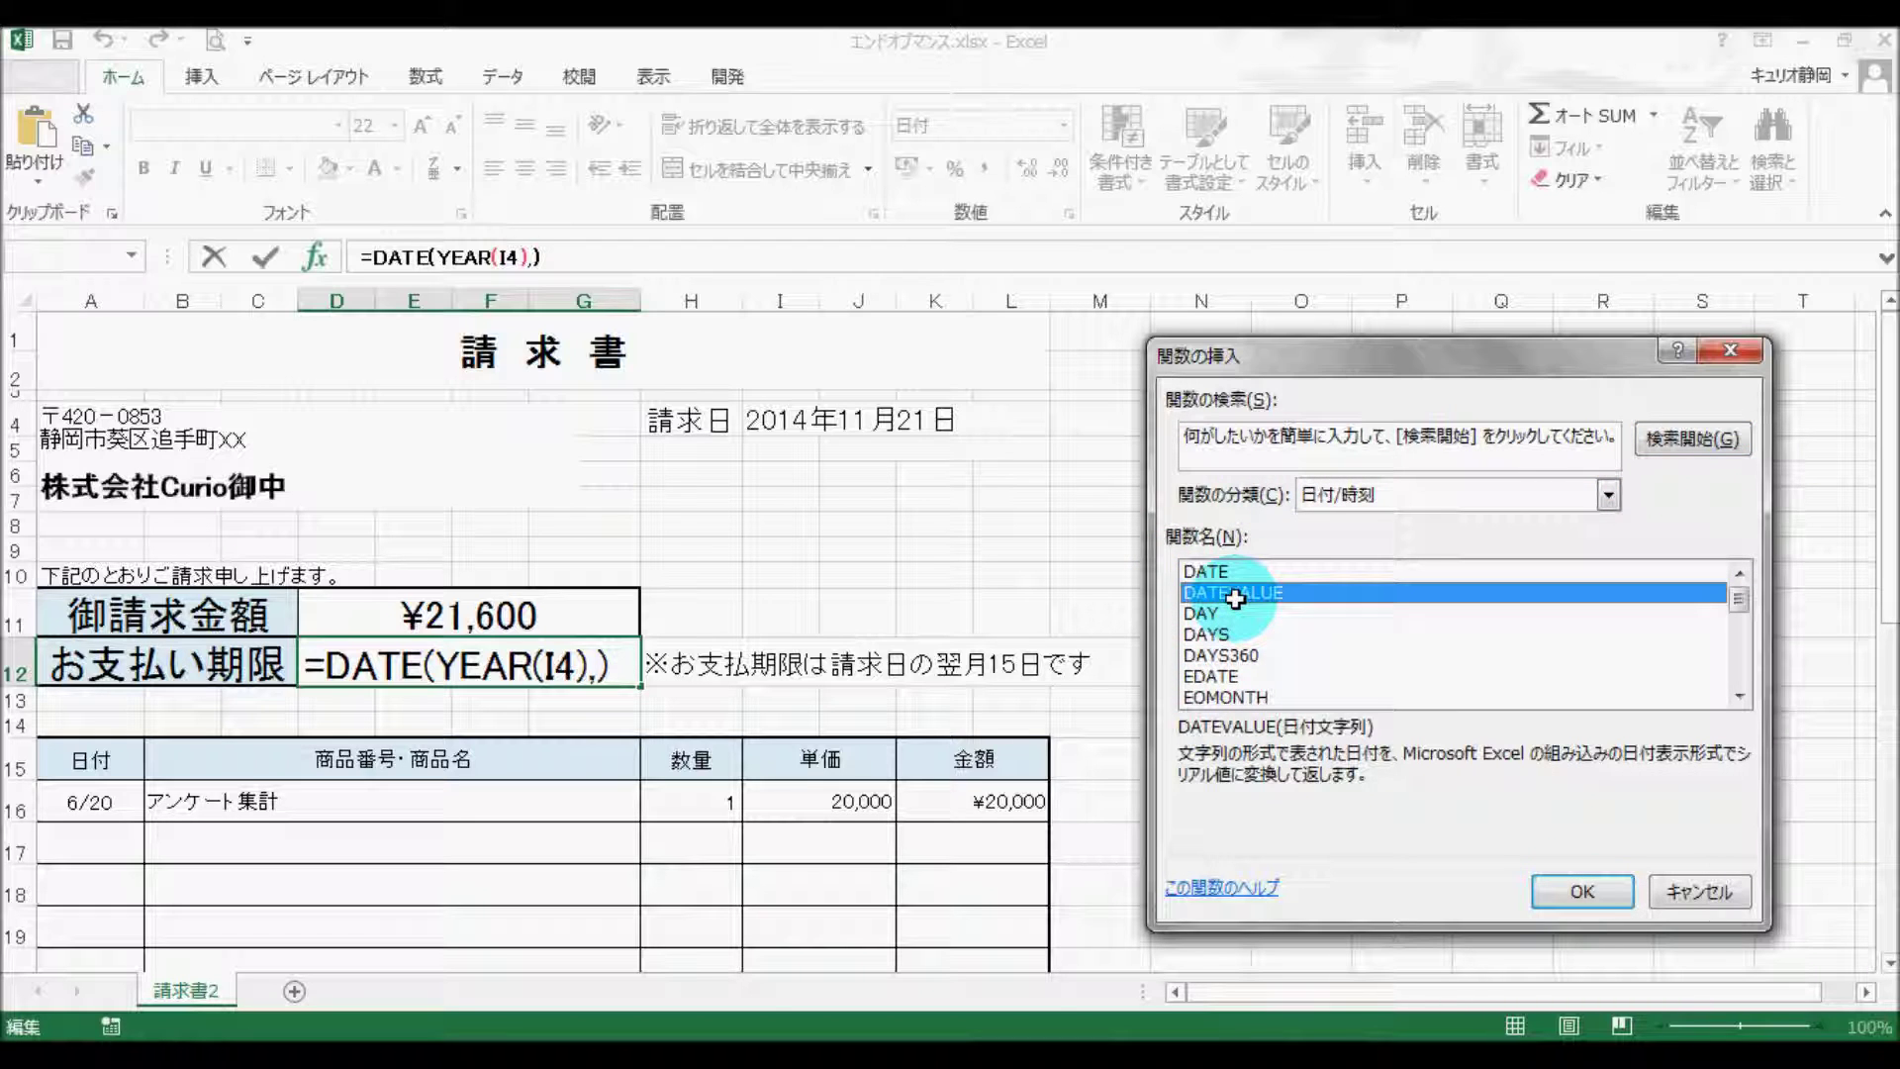
key(m)
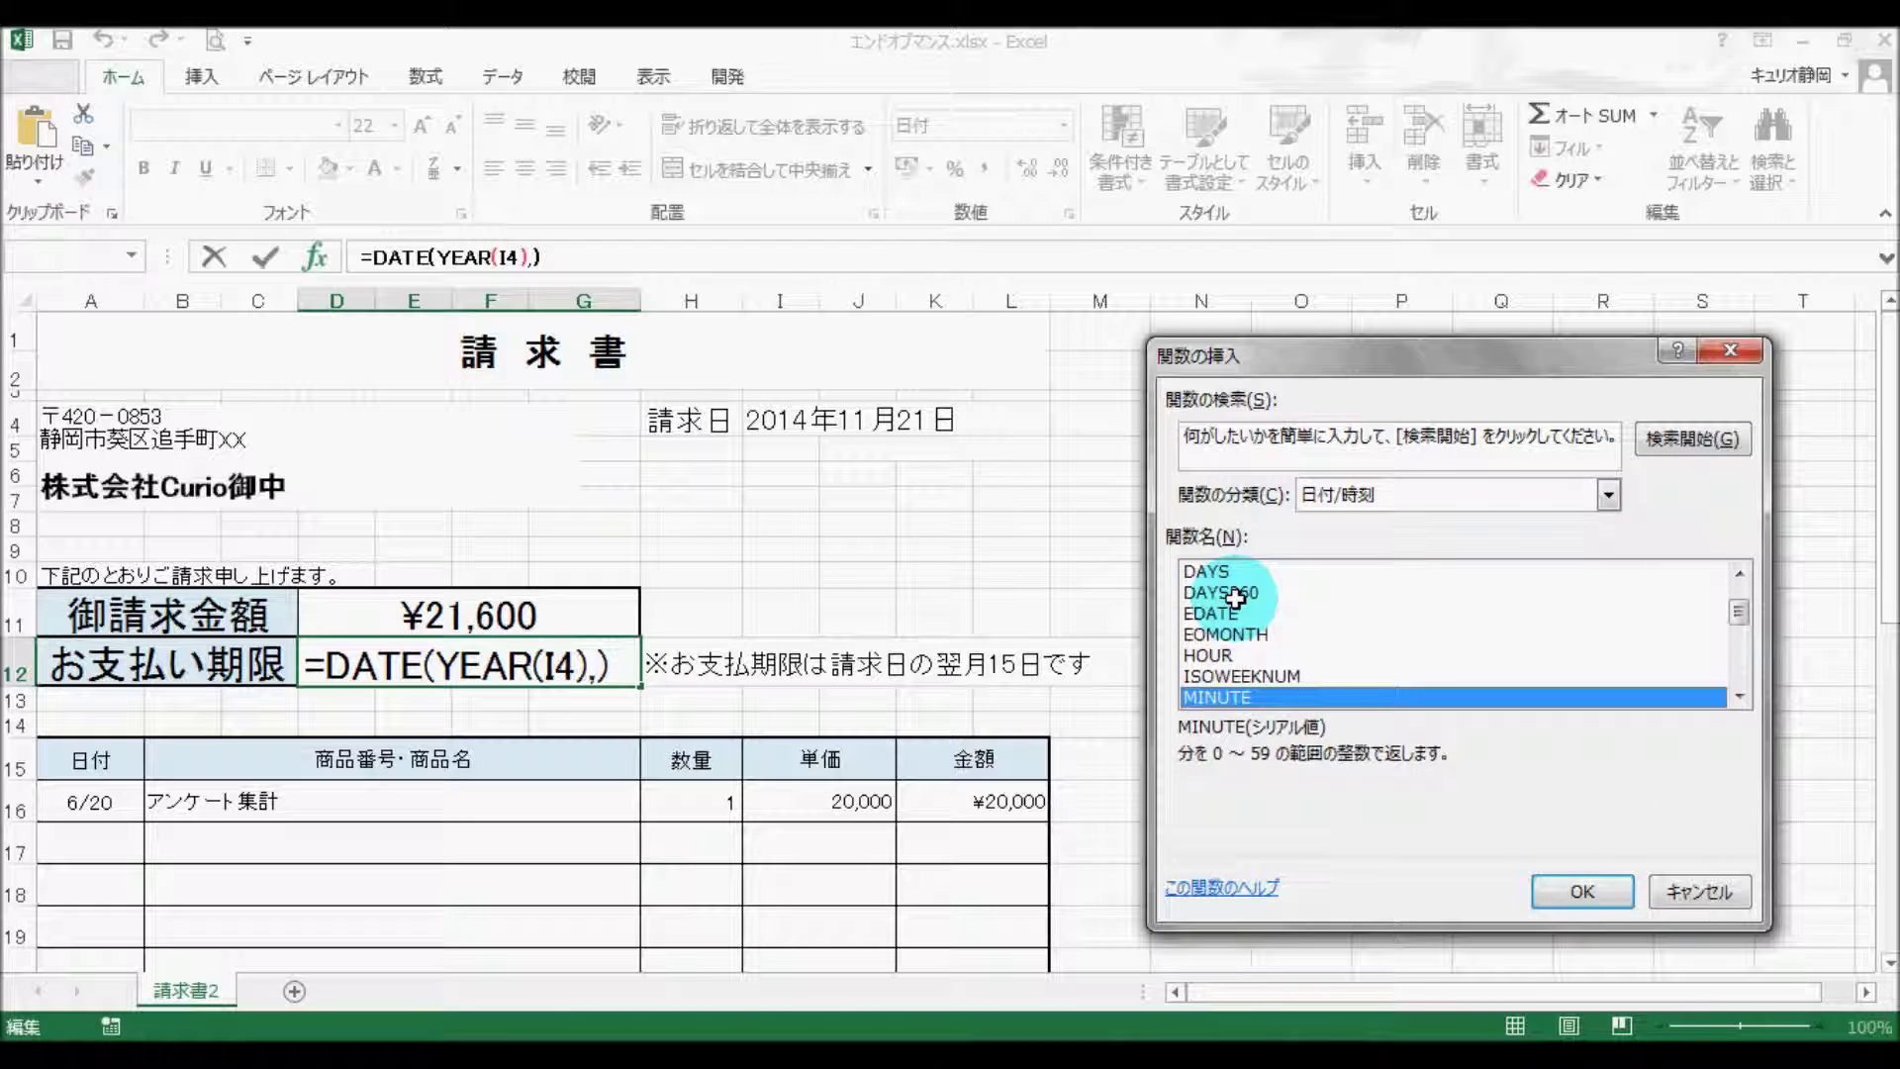
click(1739, 696)
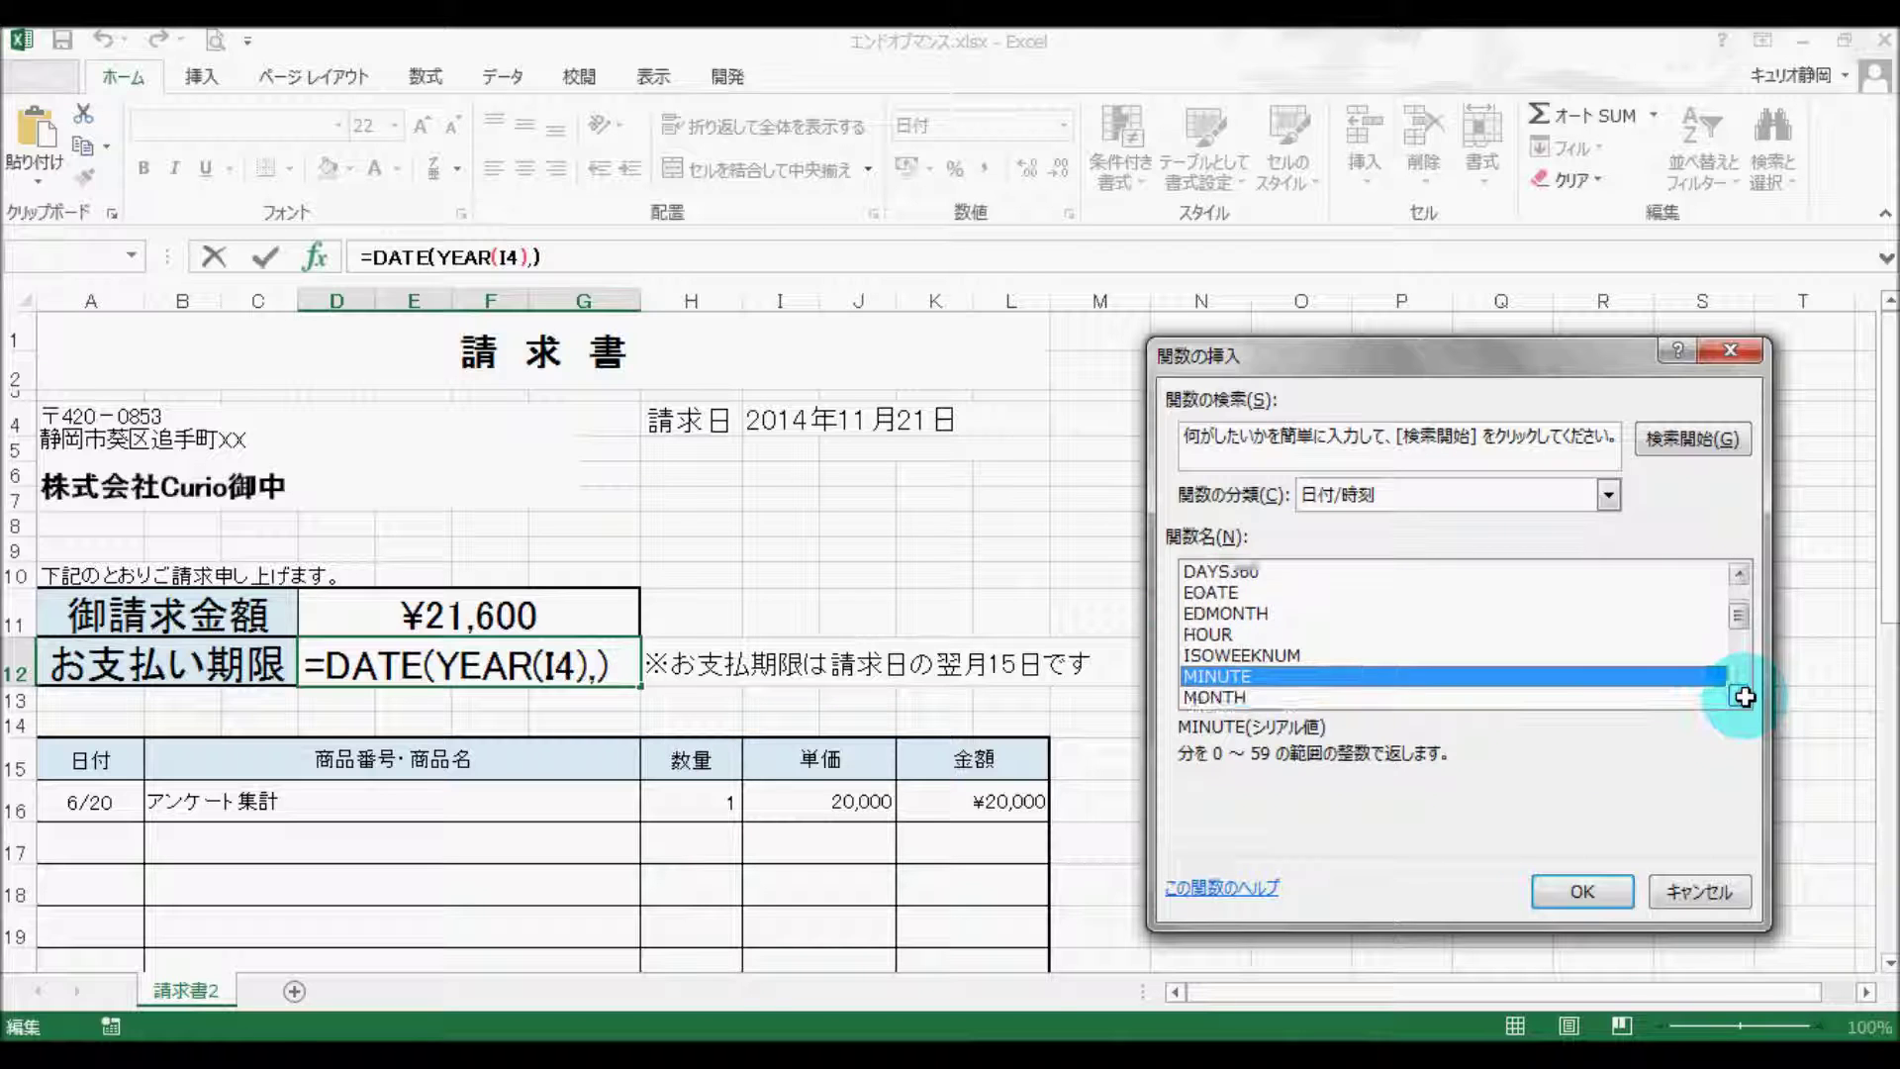
click(1739, 696)
click(1738, 696)
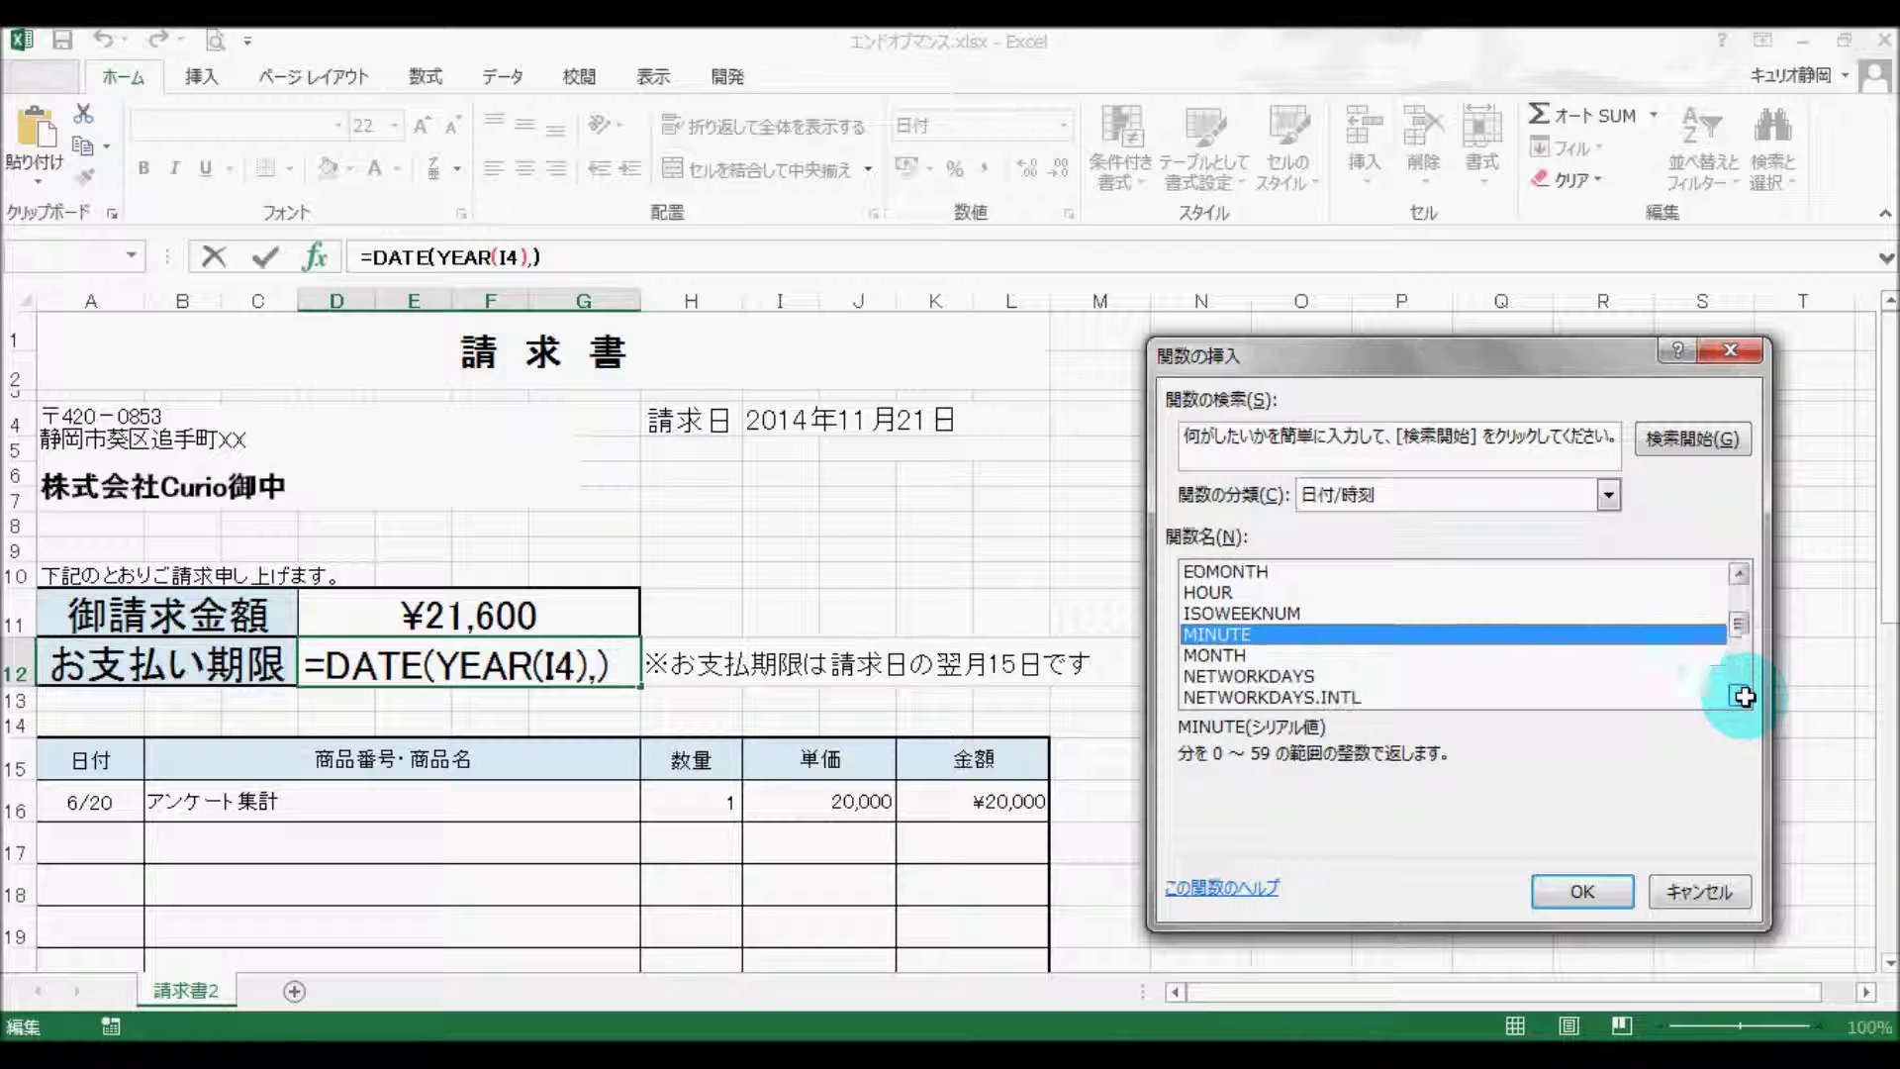
click(1222, 658)
click(1581, 891)
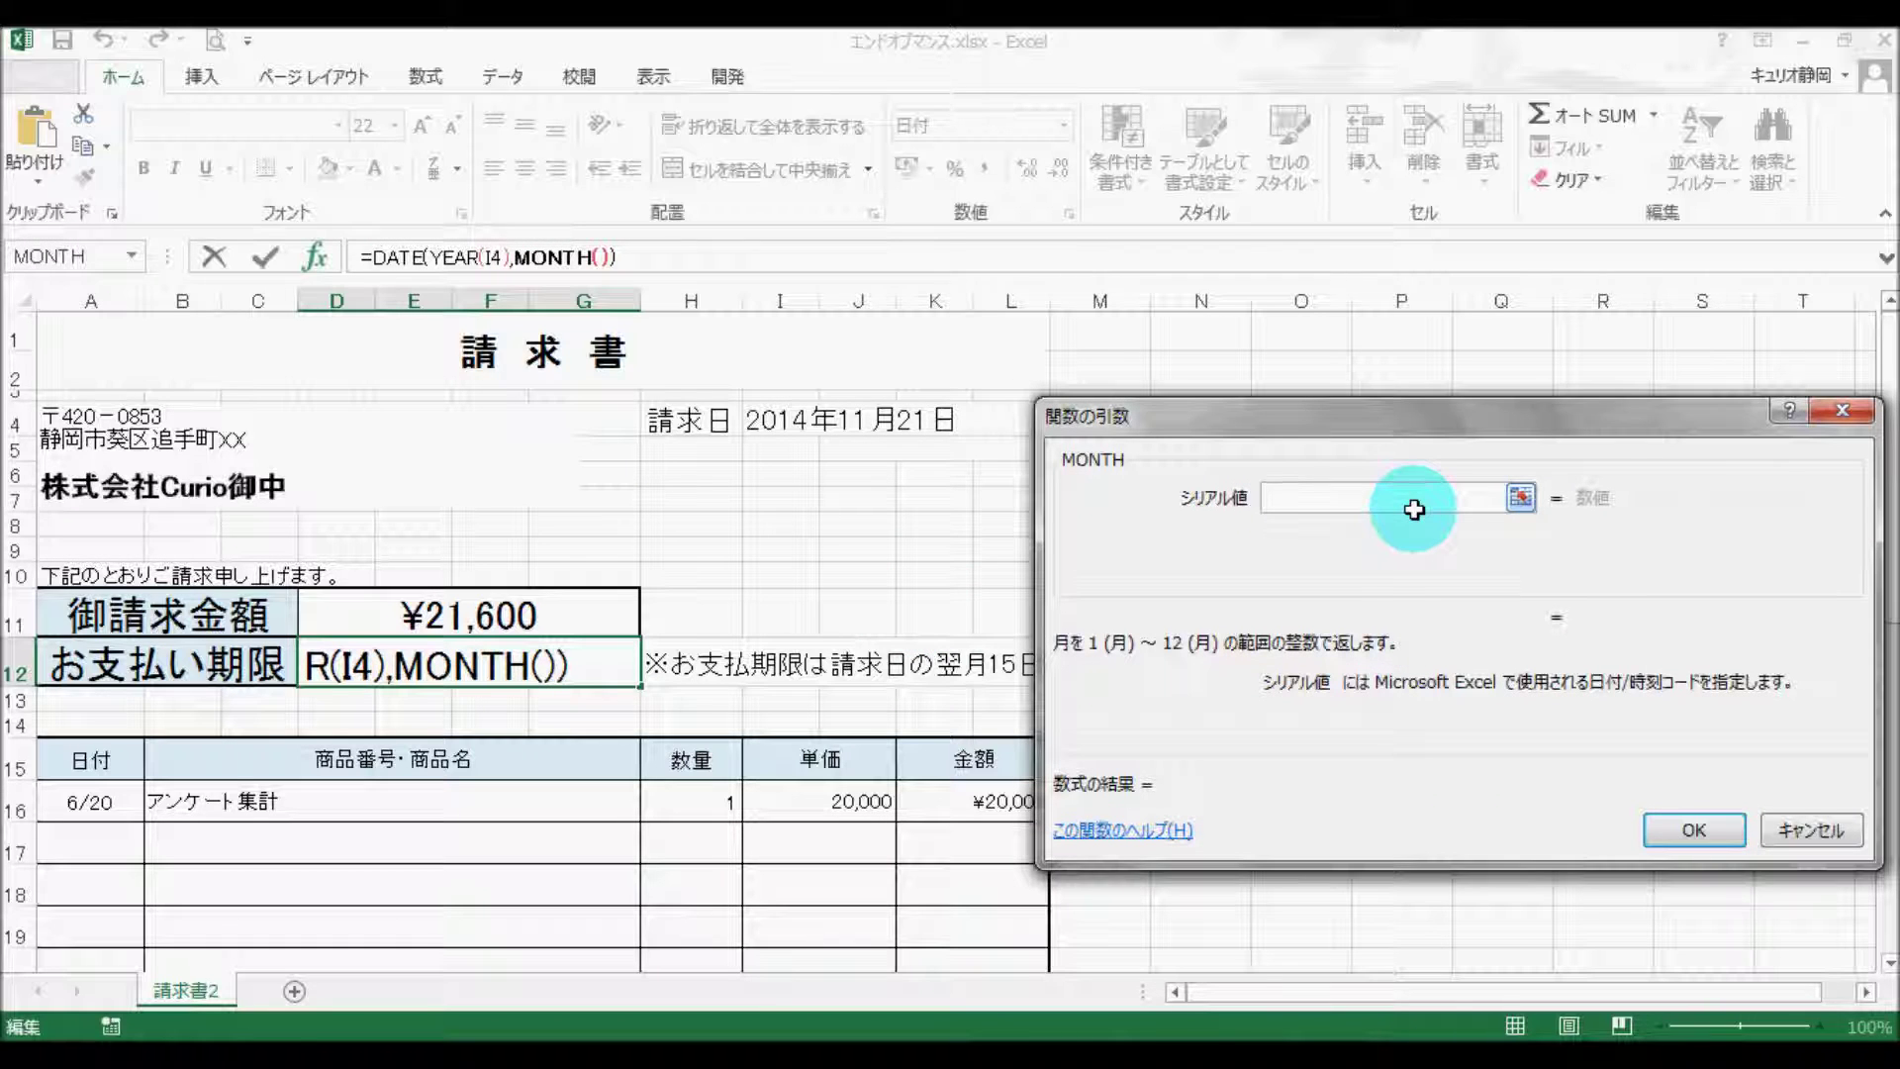
click(783, 420)
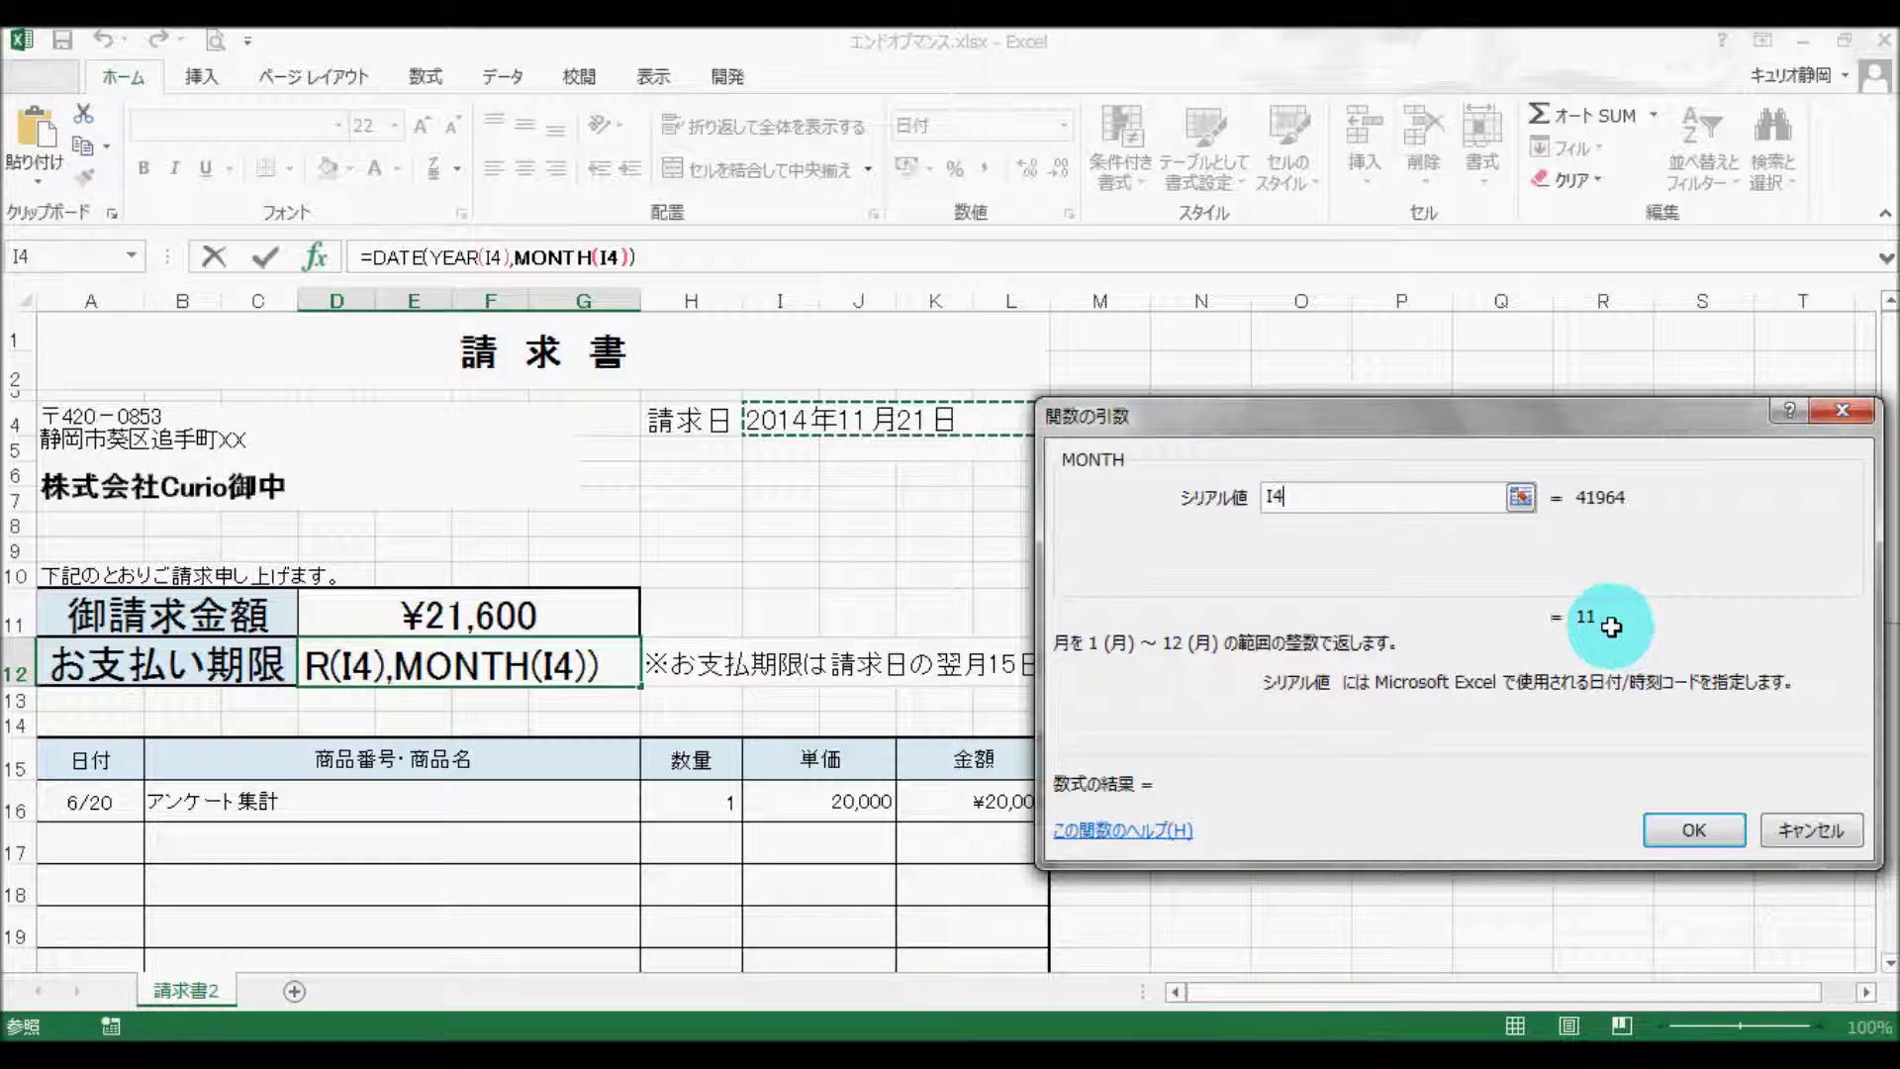
click(385, 255)
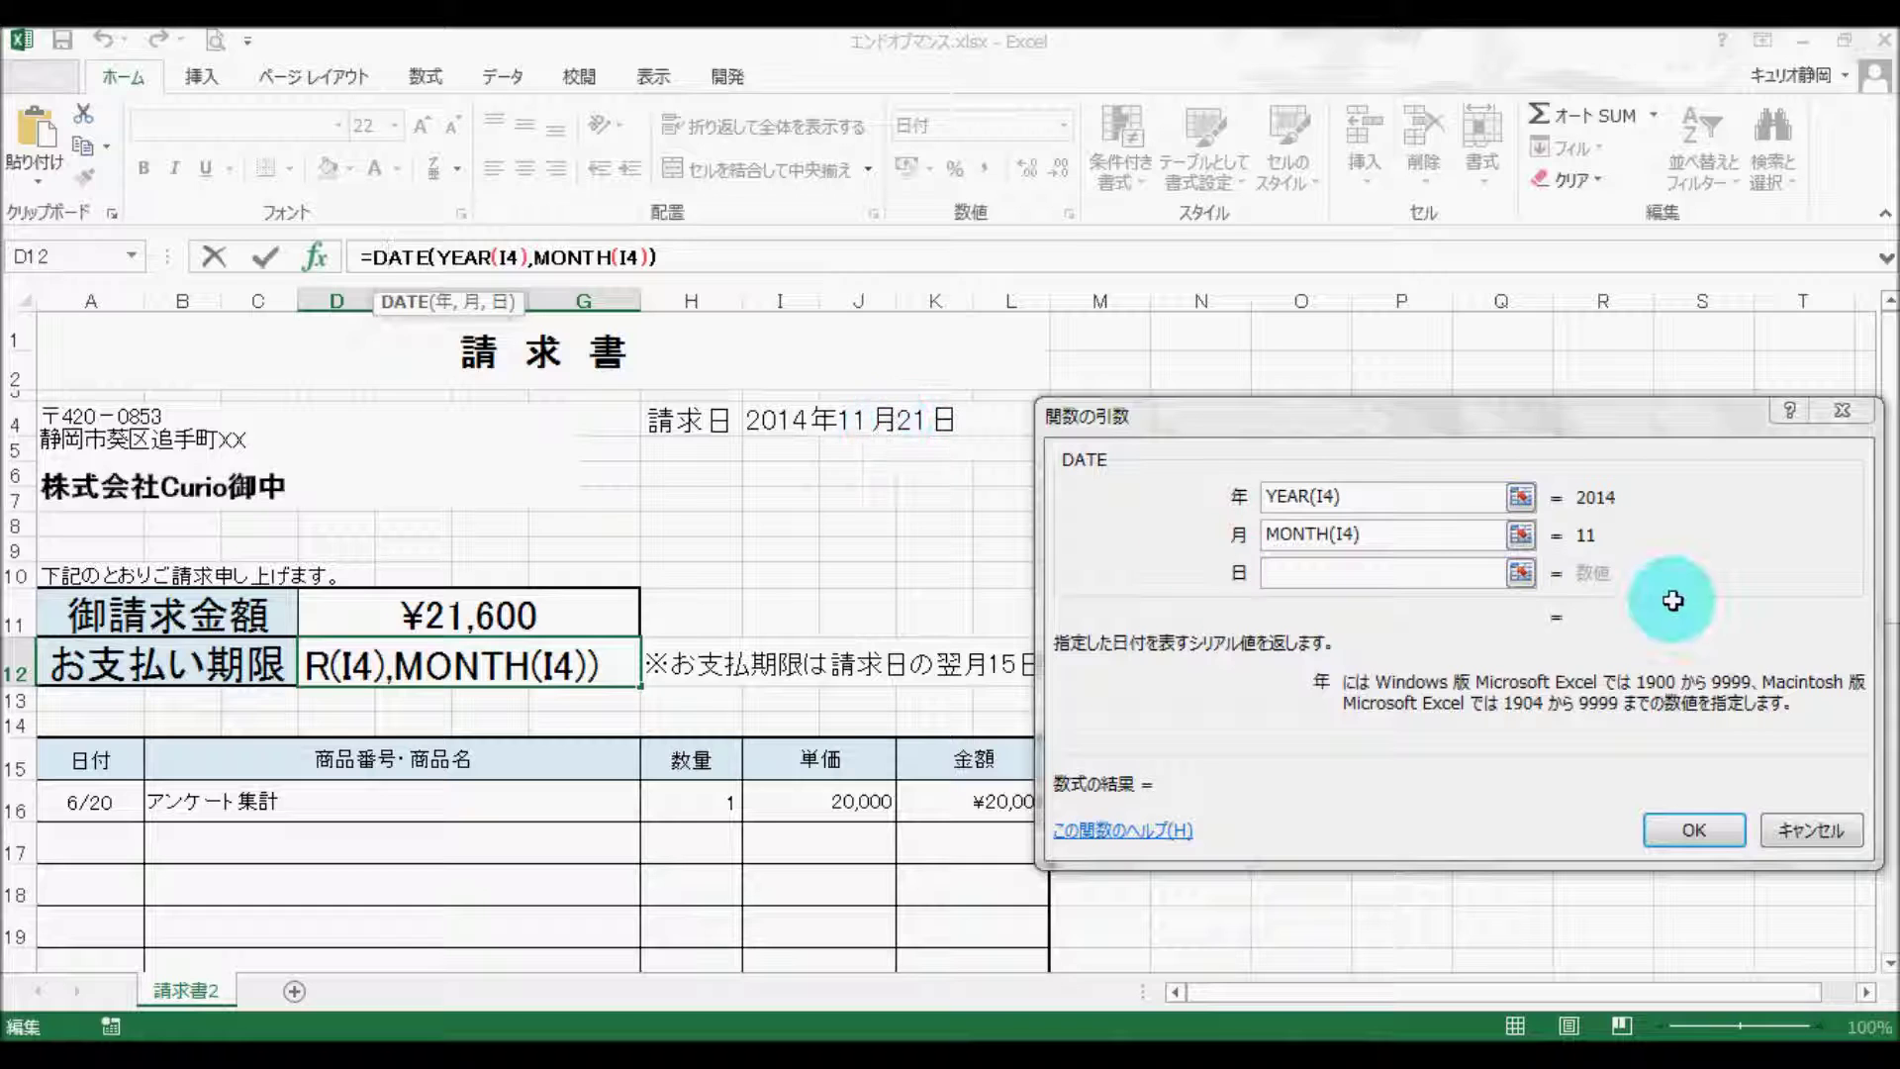
click(1413, 545)
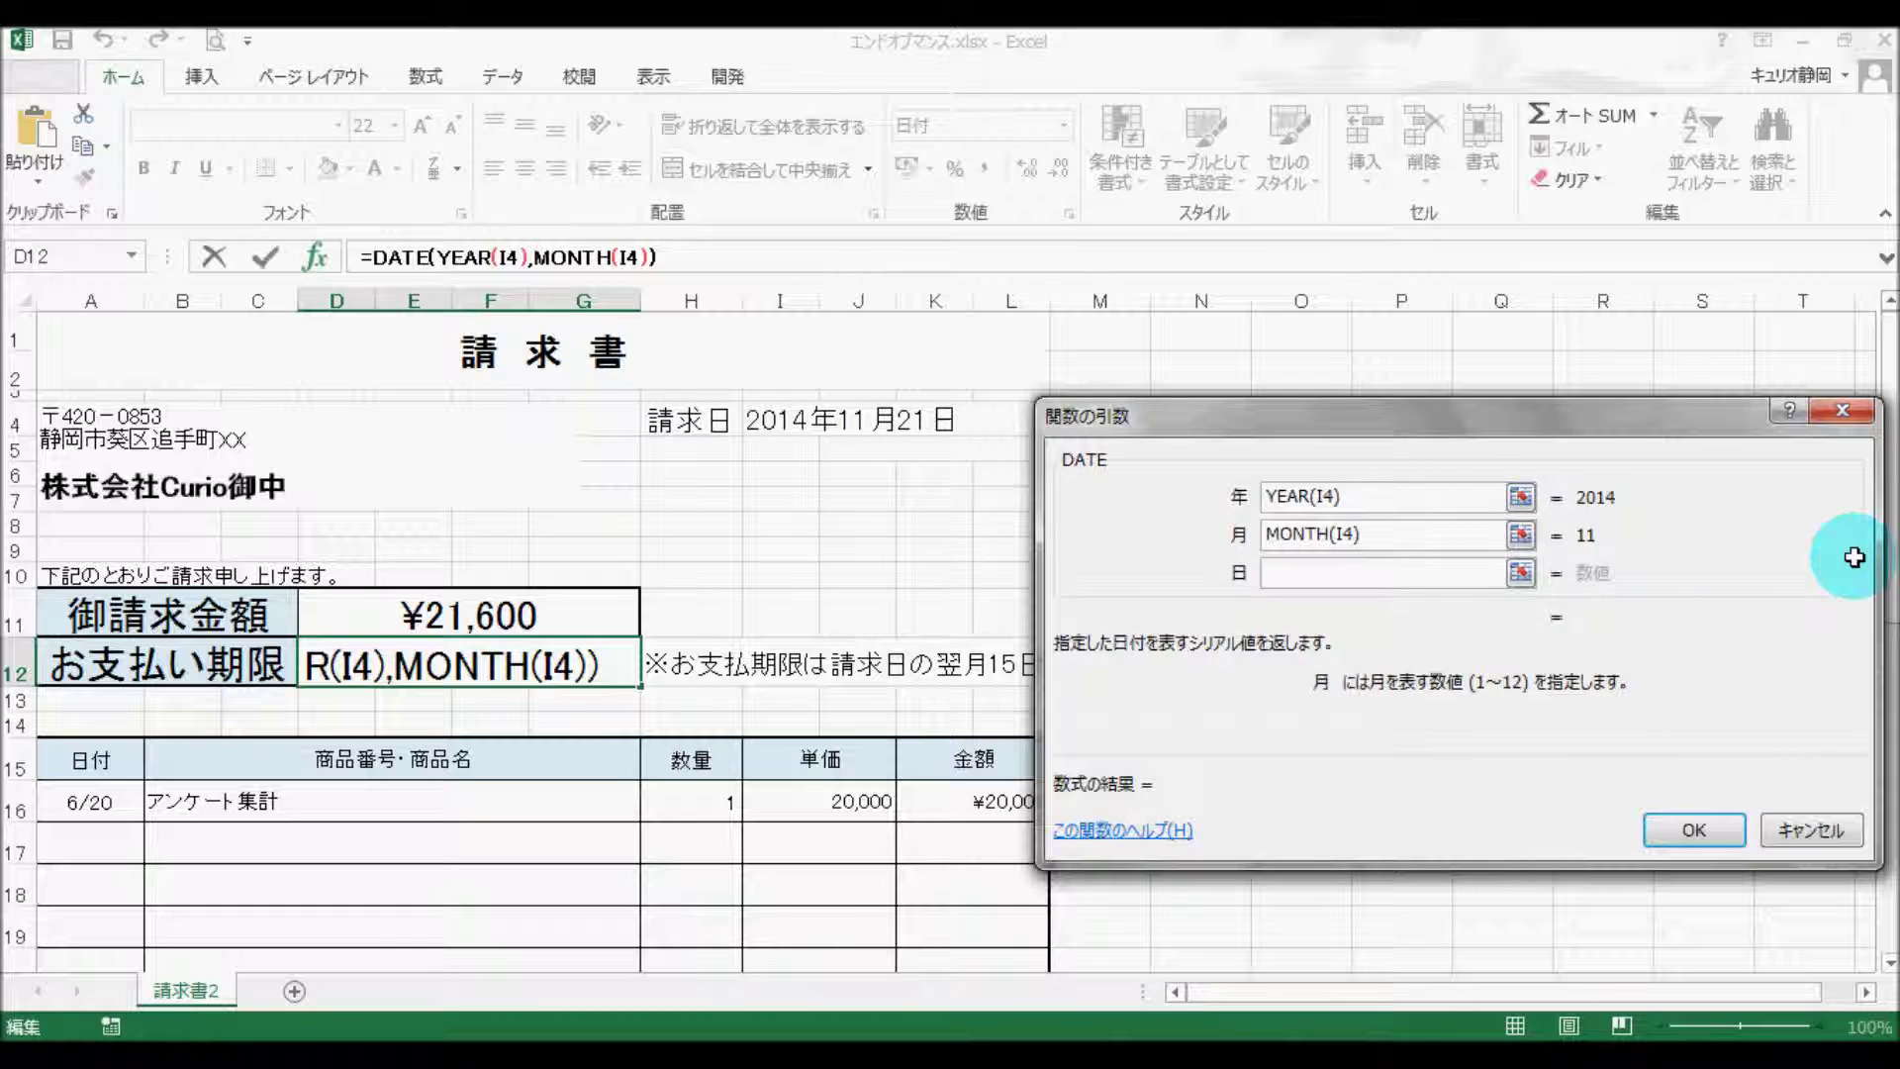
Make the month MONTH(I4)+1 and the day 15, so D12 shows 2014年12月15日
text(+1)
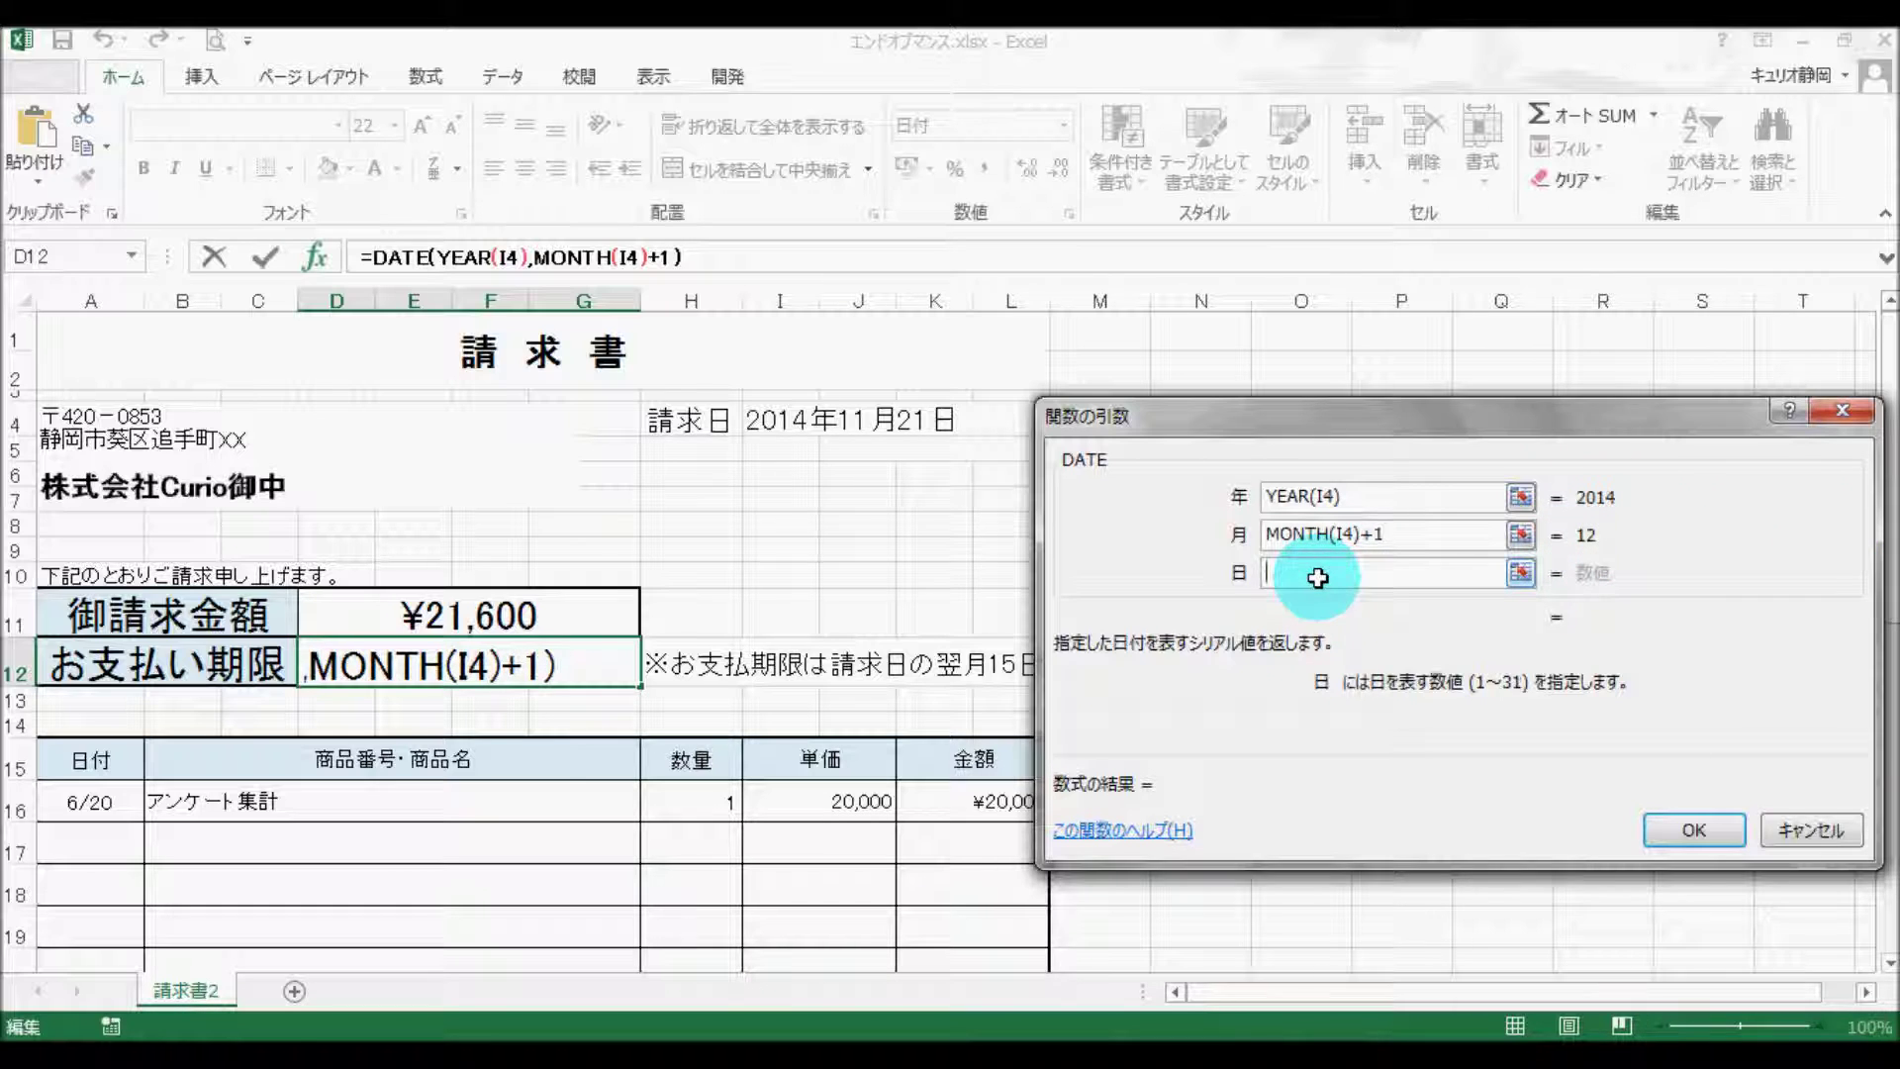
drag(1323, 431, 1393, 433)
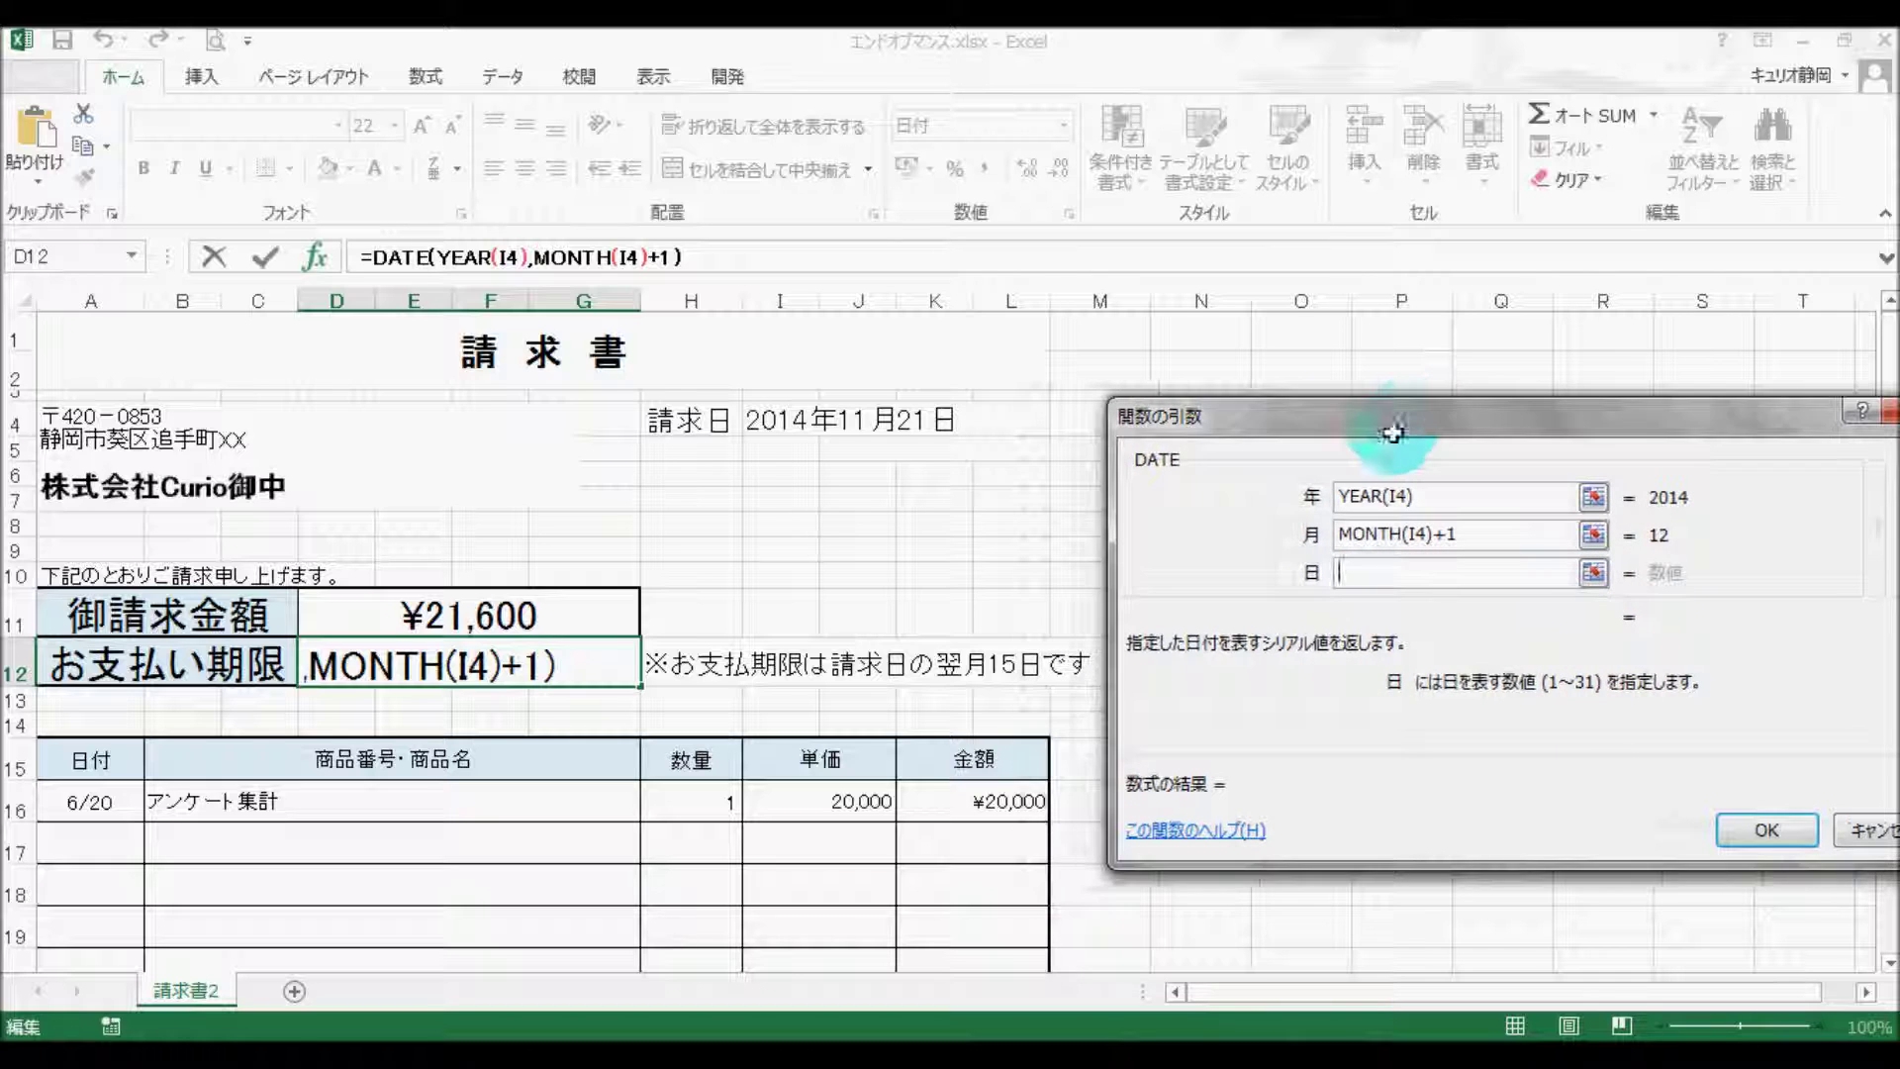
click(1344, 574)
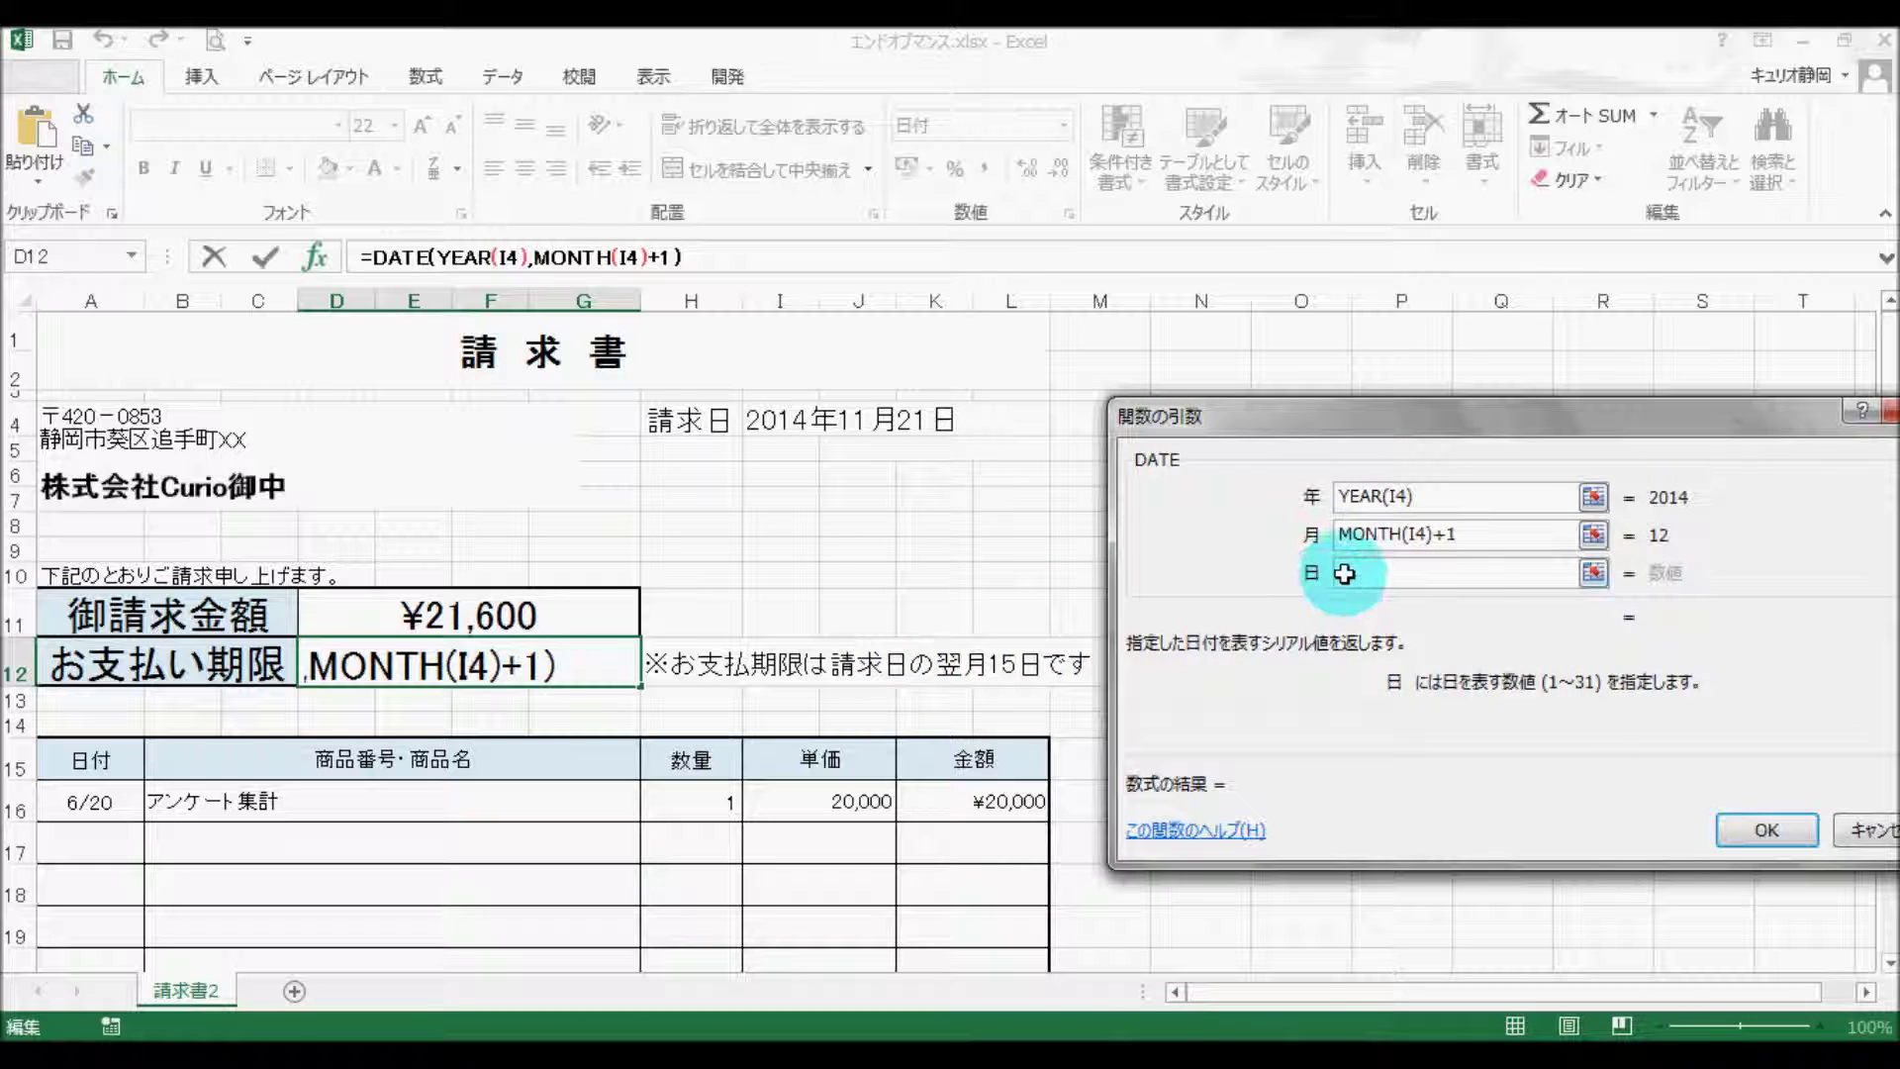
text(15)
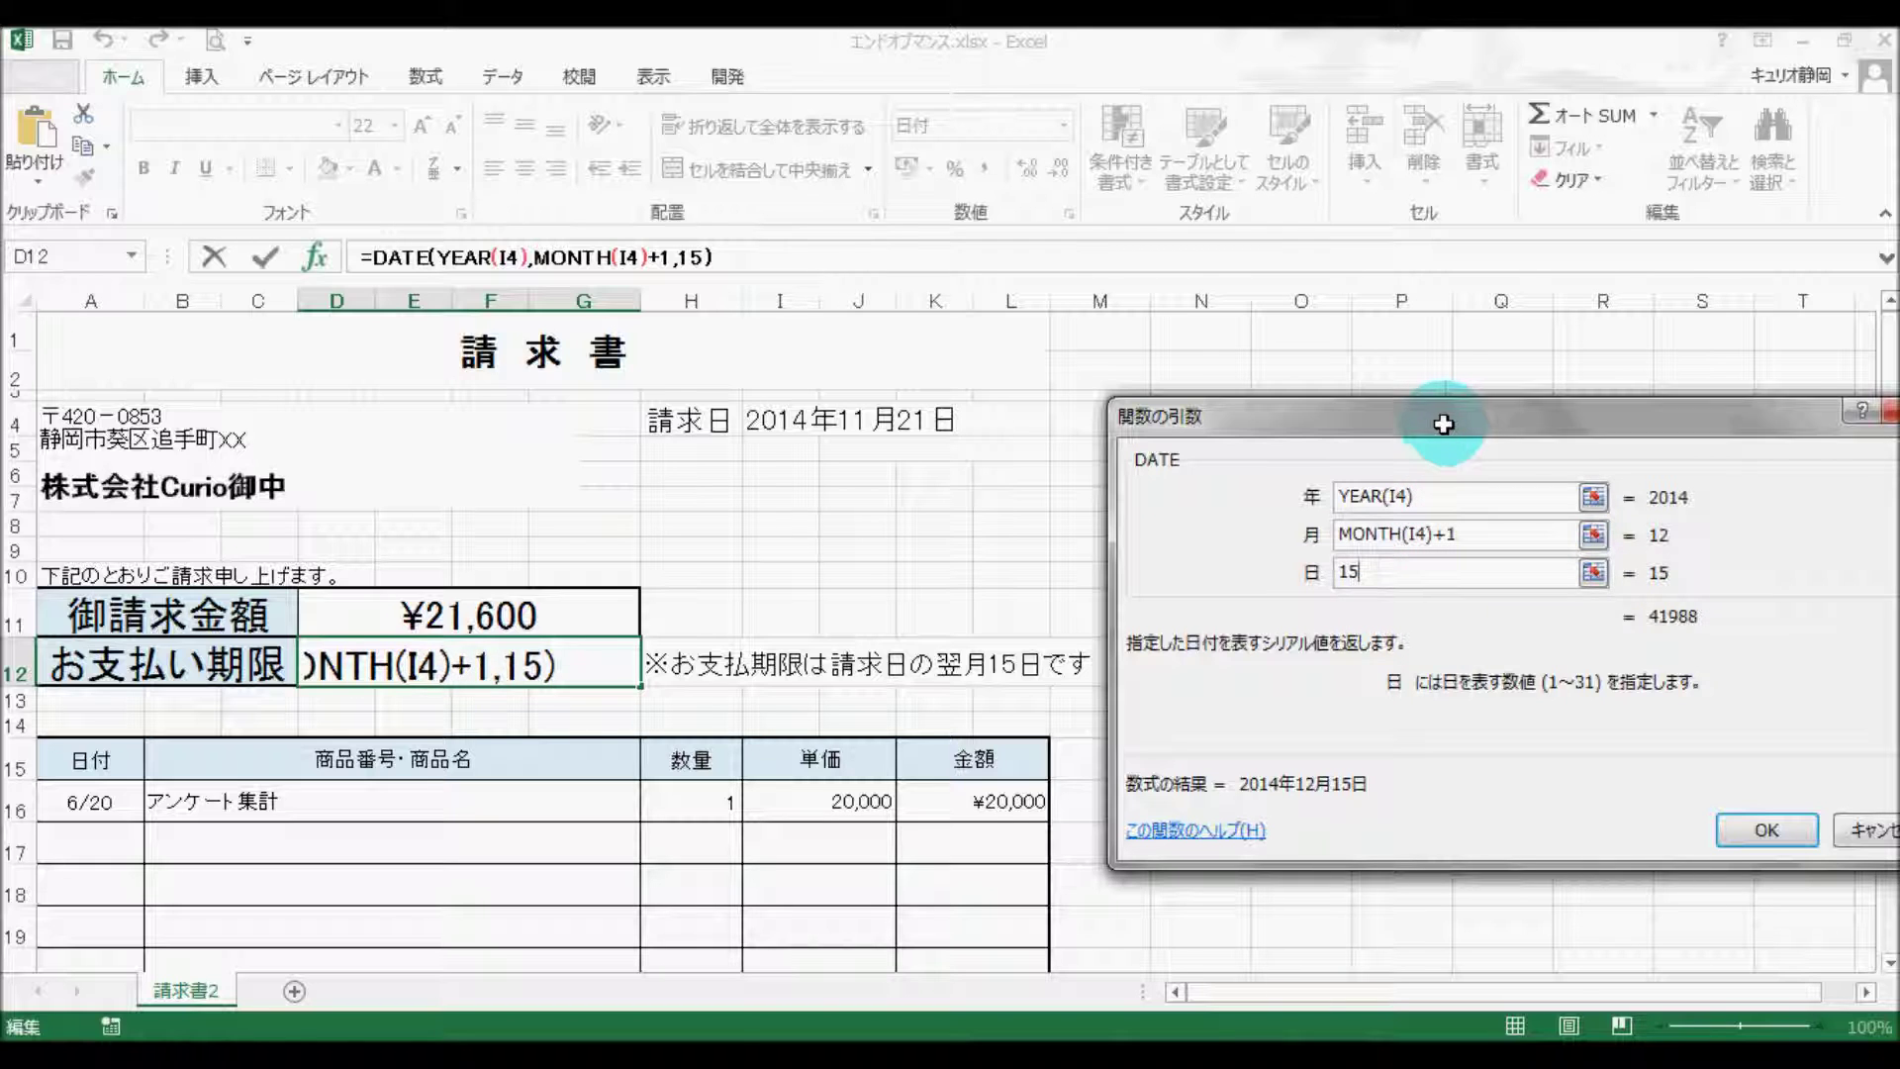
drag(1444, 423, 1353, 424)
click(1673, 829)
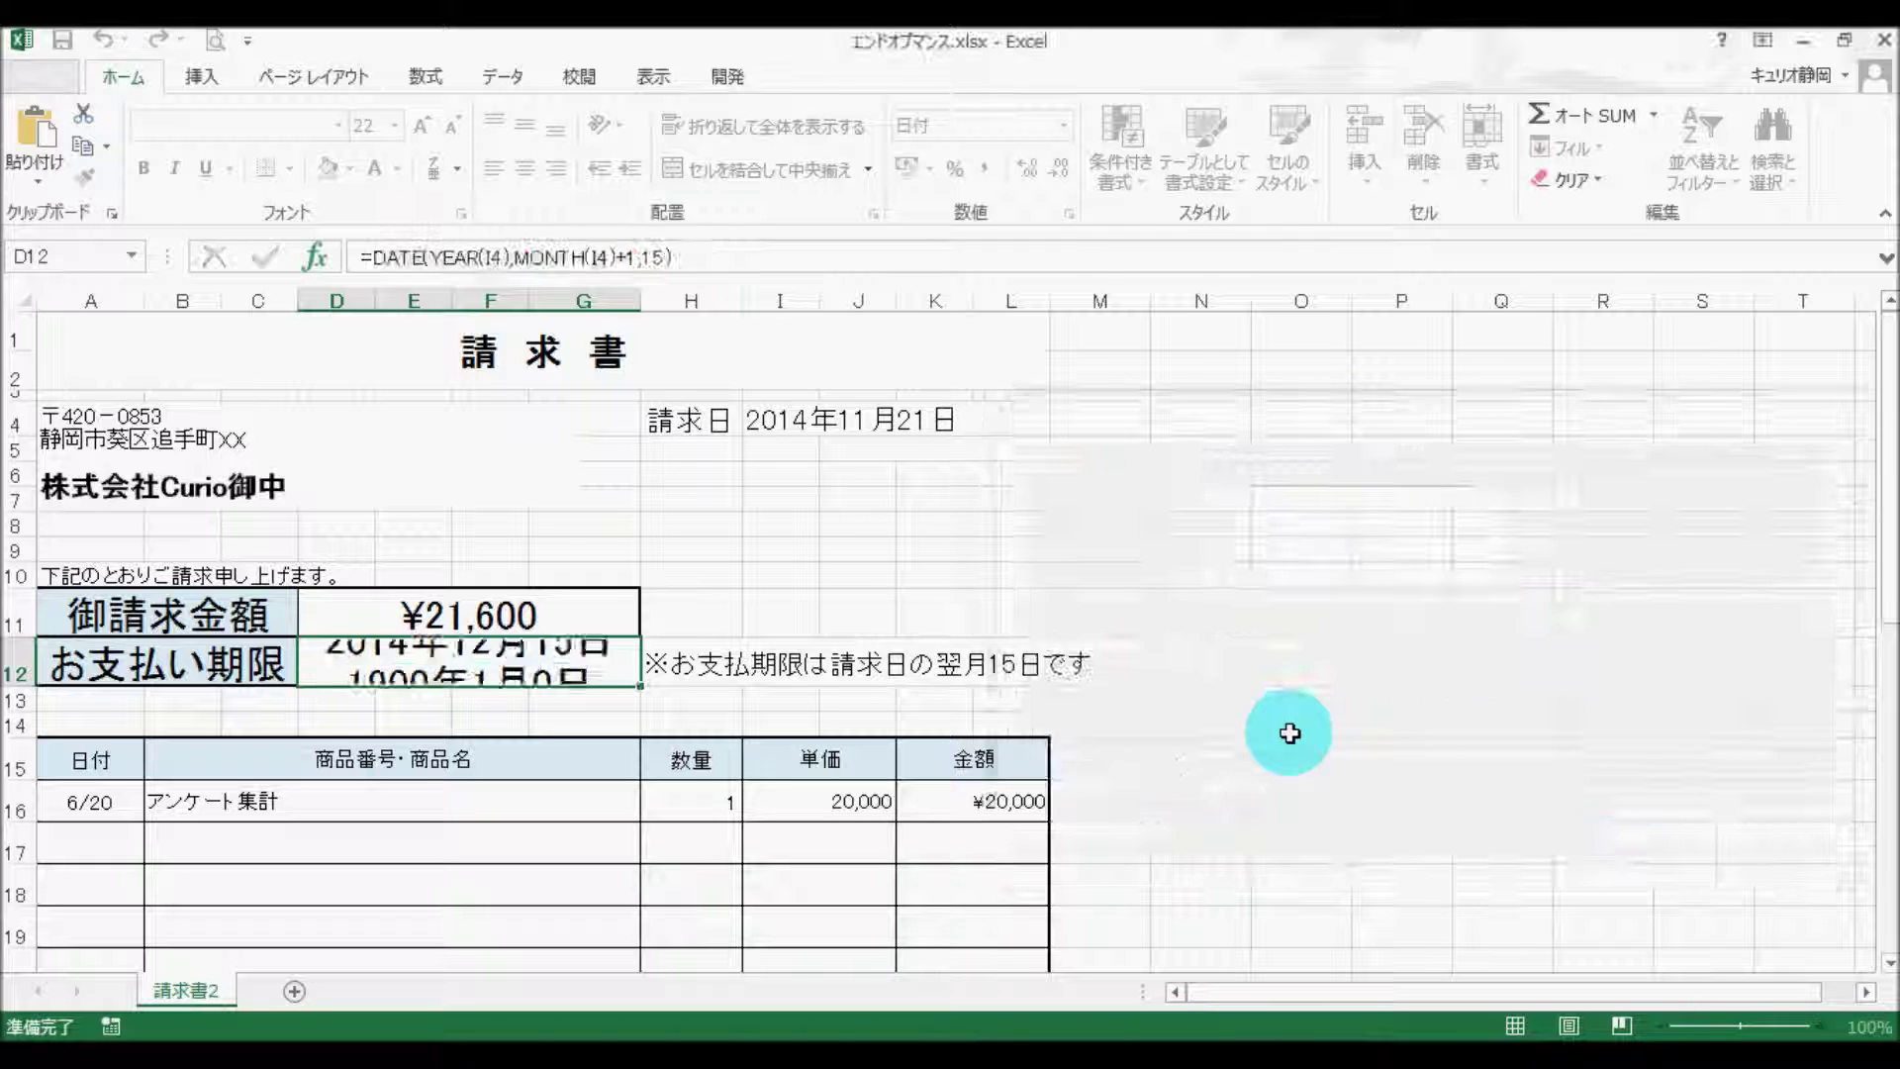